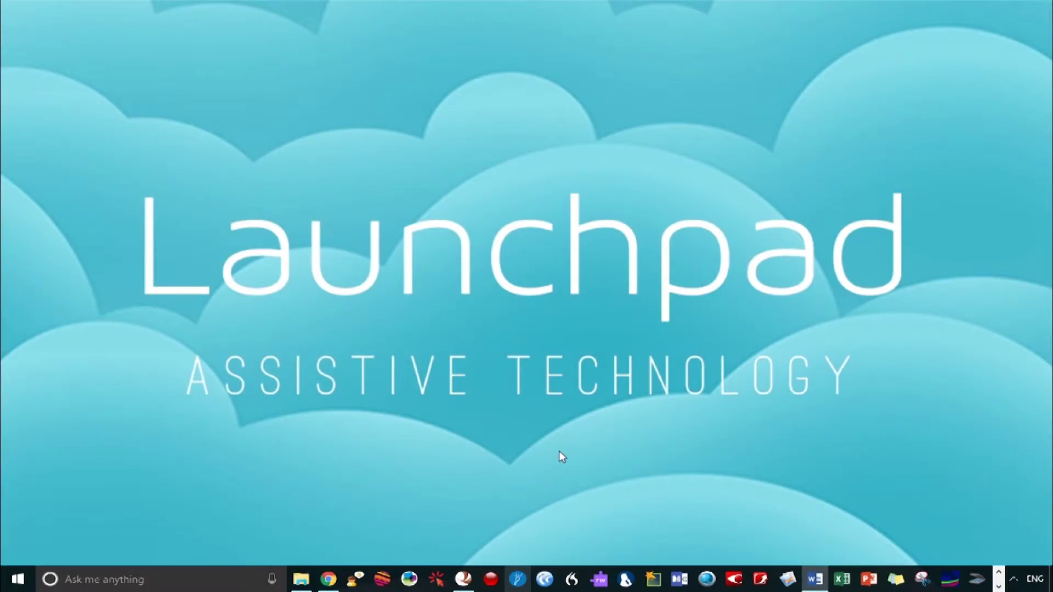
- Start ClaroRead to view its extra tools and launch ClaroCapture
left_click(356, 579)
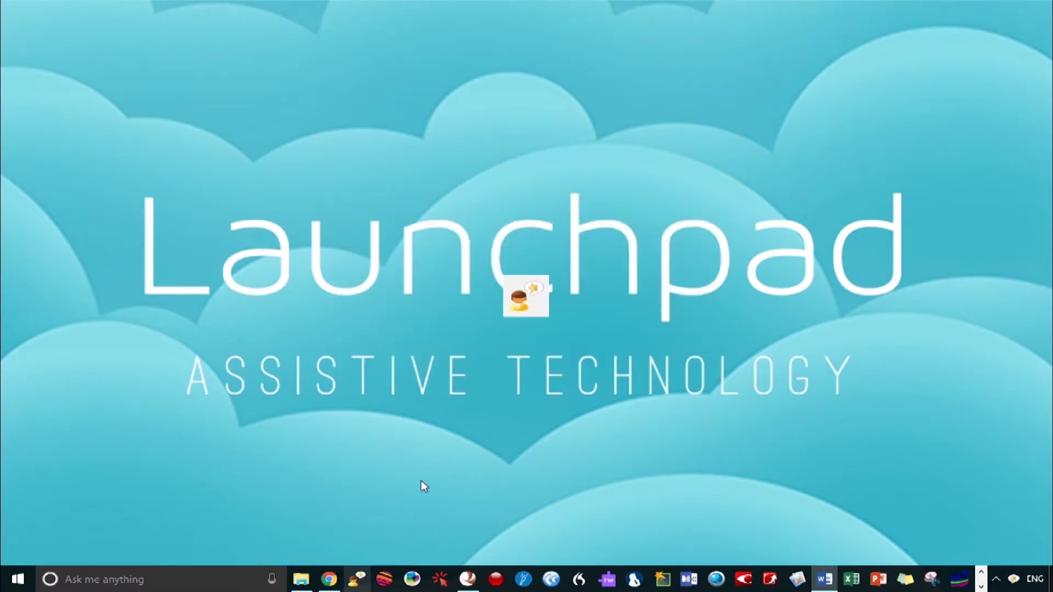
left_click(356, 19)
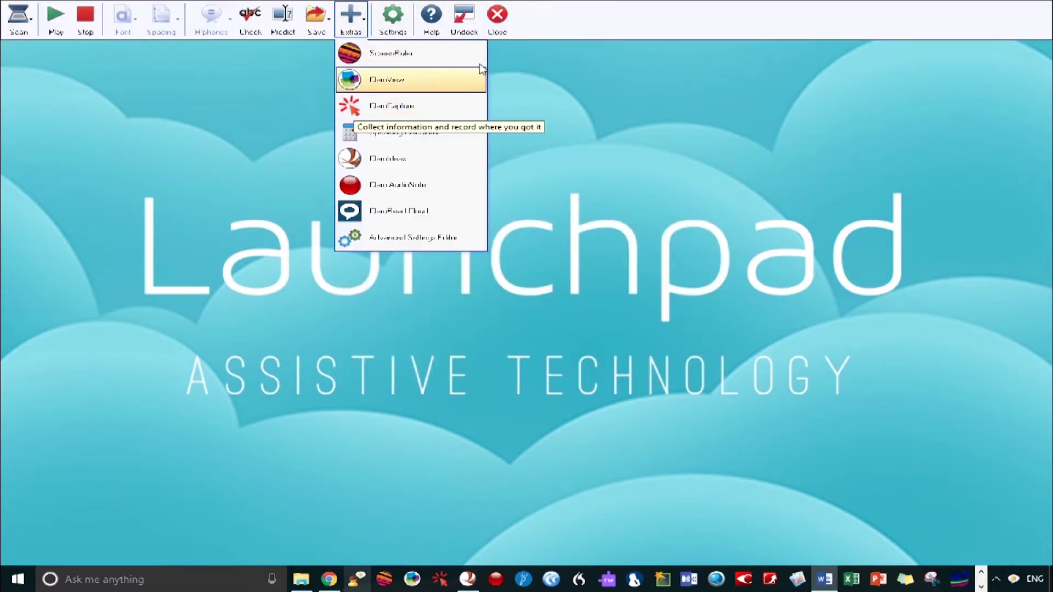
left_click(377, 80)
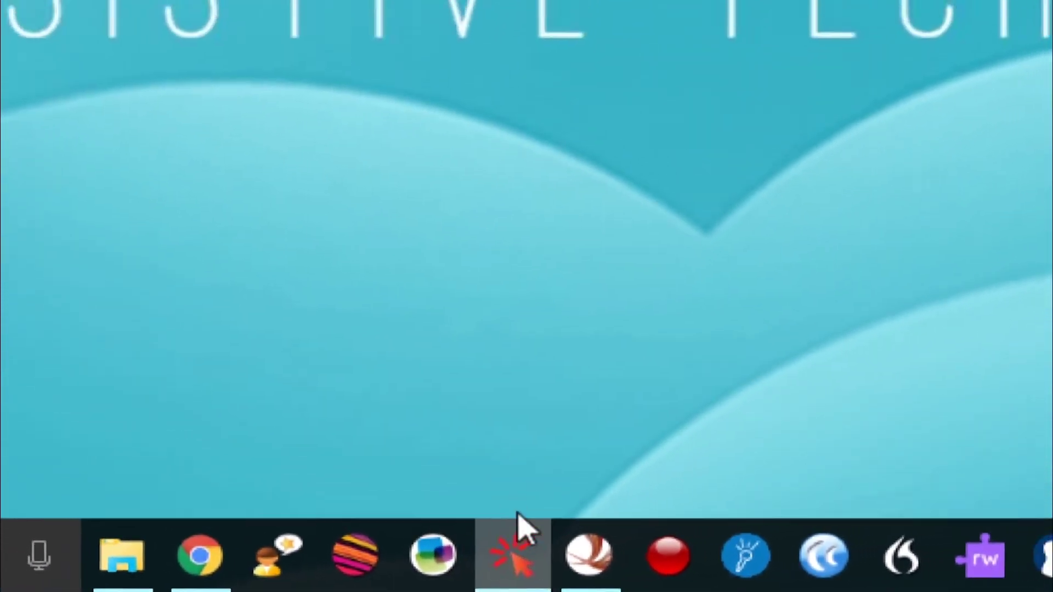
left_click(518, 526)
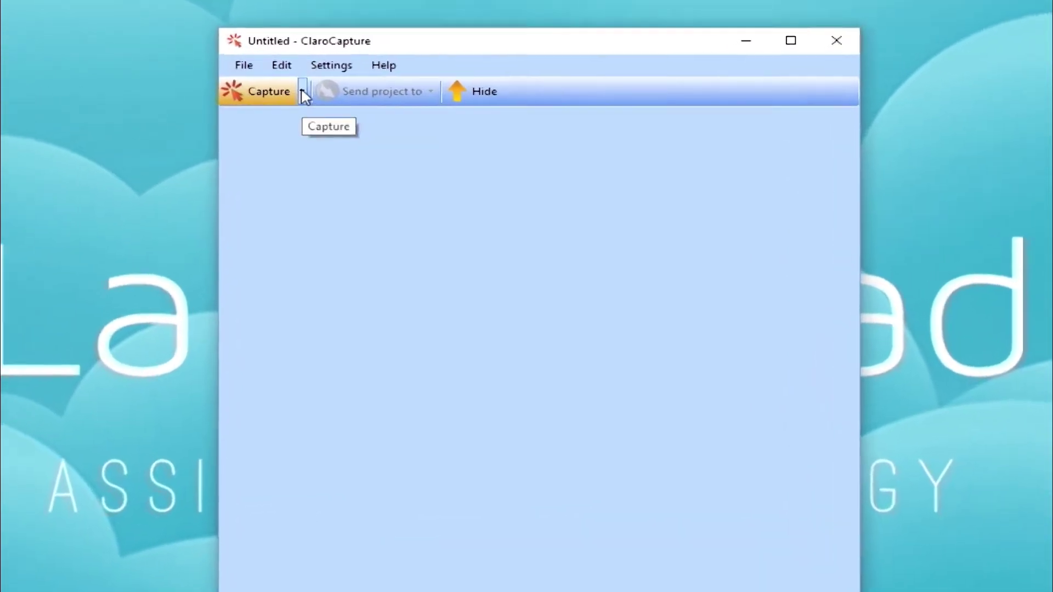
- Review the available capture methods and collapse the ClaroCapture window to its toolbar
left_click(302, 93)
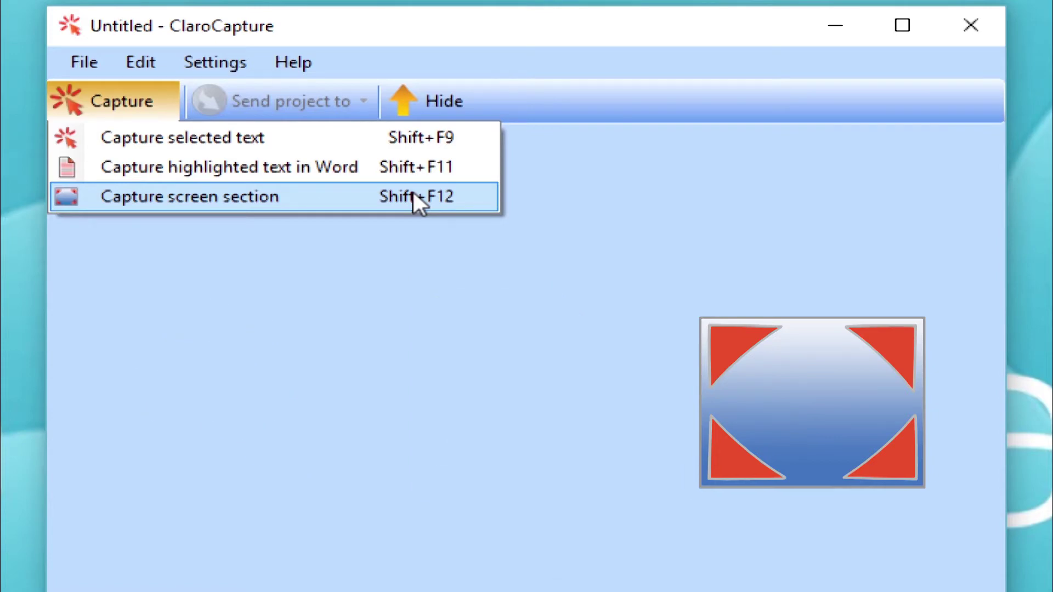
left_click(440, 109)
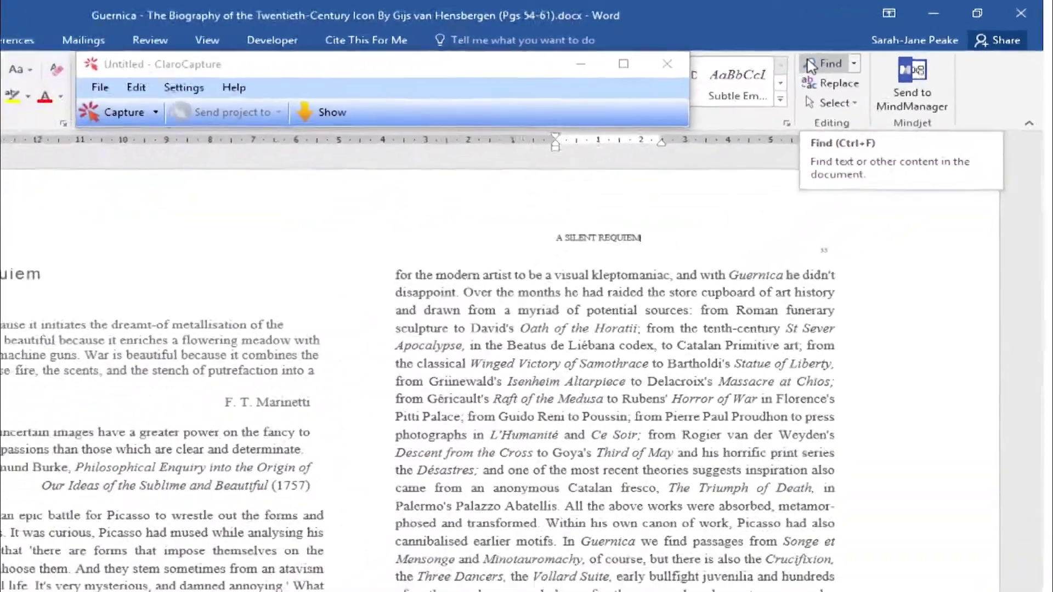
- Search the Guernica biography document for "Picasso" and browse the matches up to the fourth one
key("ctrl+f")
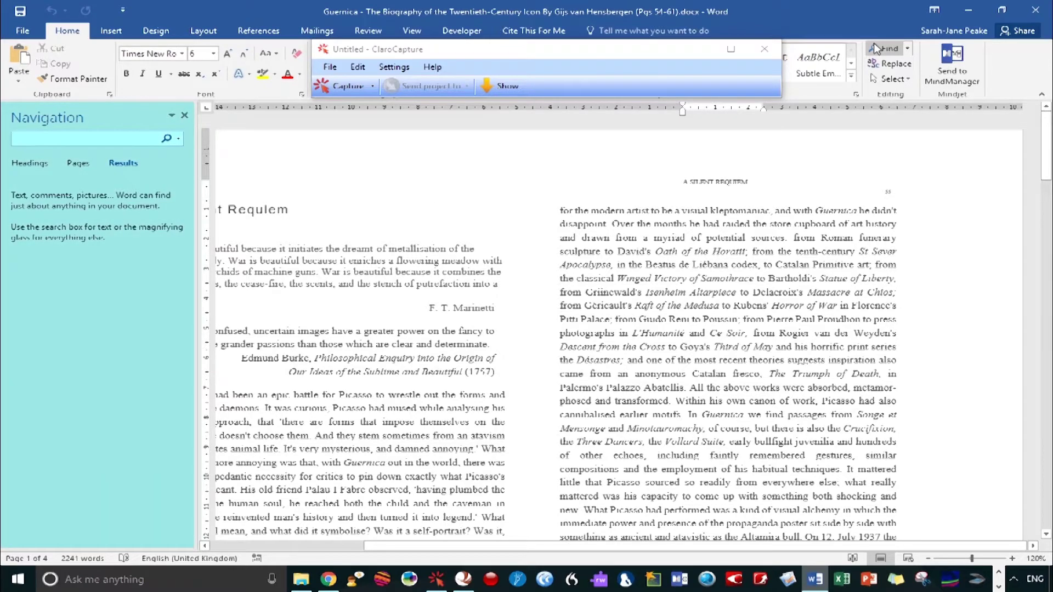
type("Picasso")
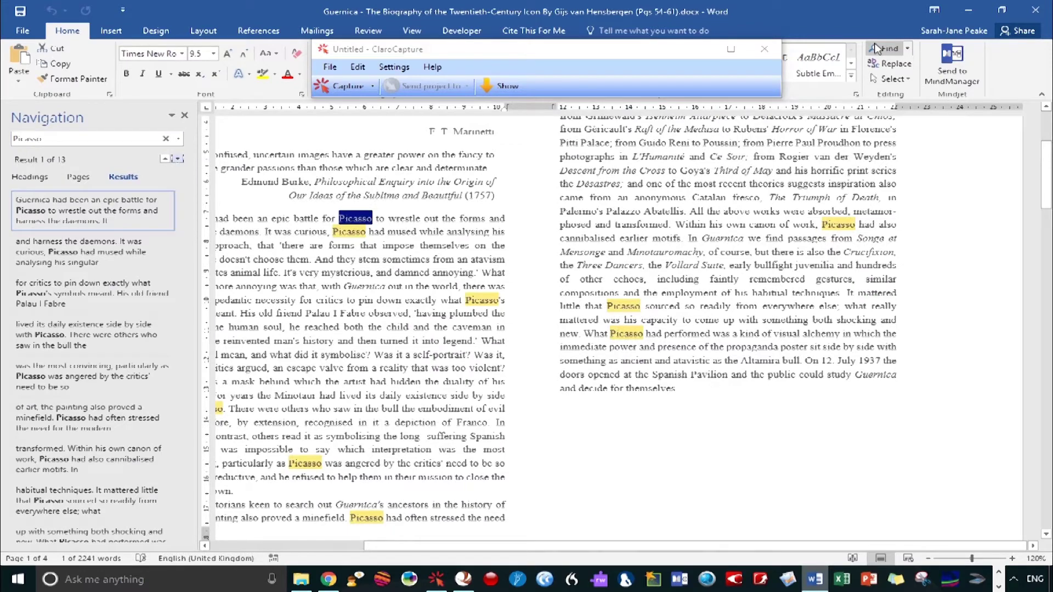
left_click(66, 255)
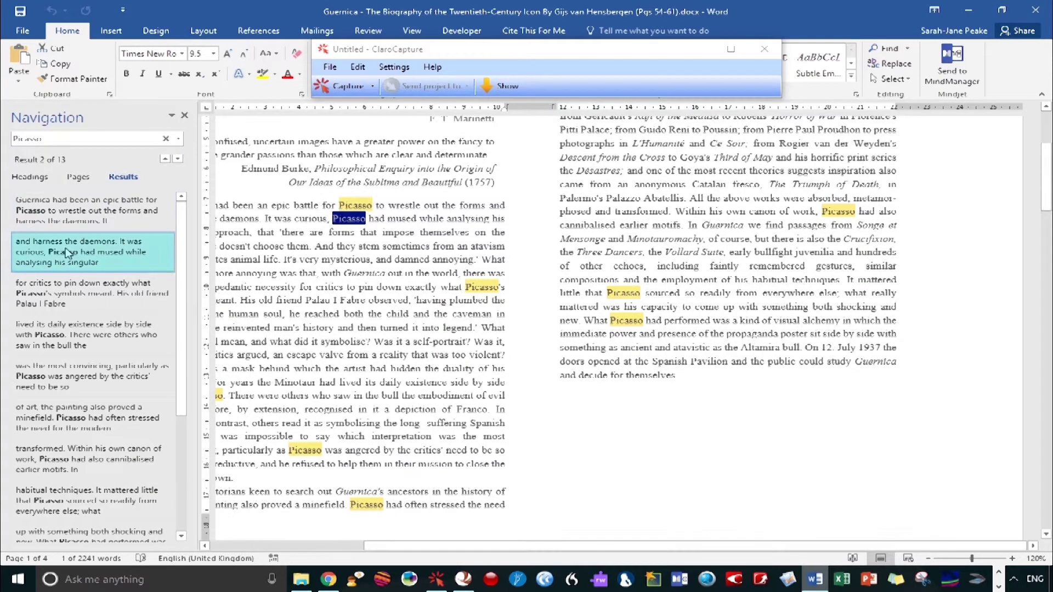
left_click(65, 297)
left_click(62, 328)
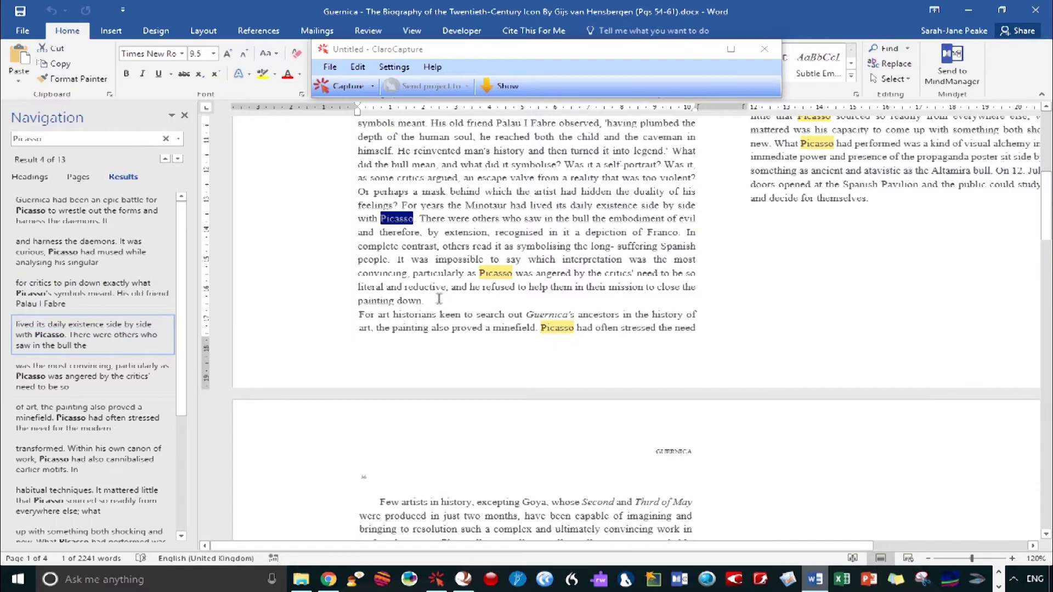
- Capture the passage from "There were others who saw in the bull" to "close the painting down" as selected text
left_click_drag(440, 298, 424, 221)
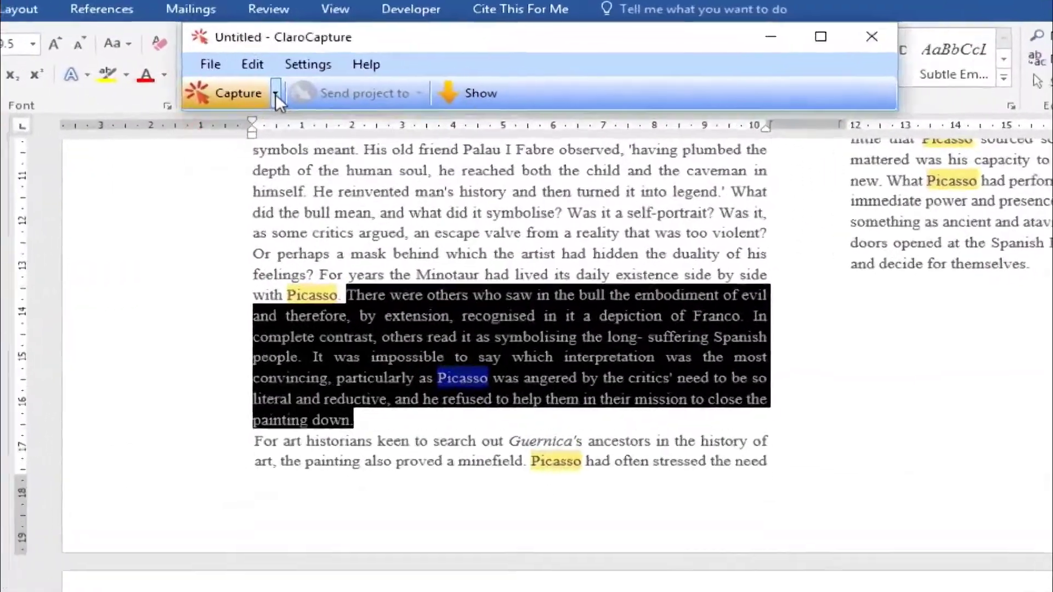
left_click(362, 86)
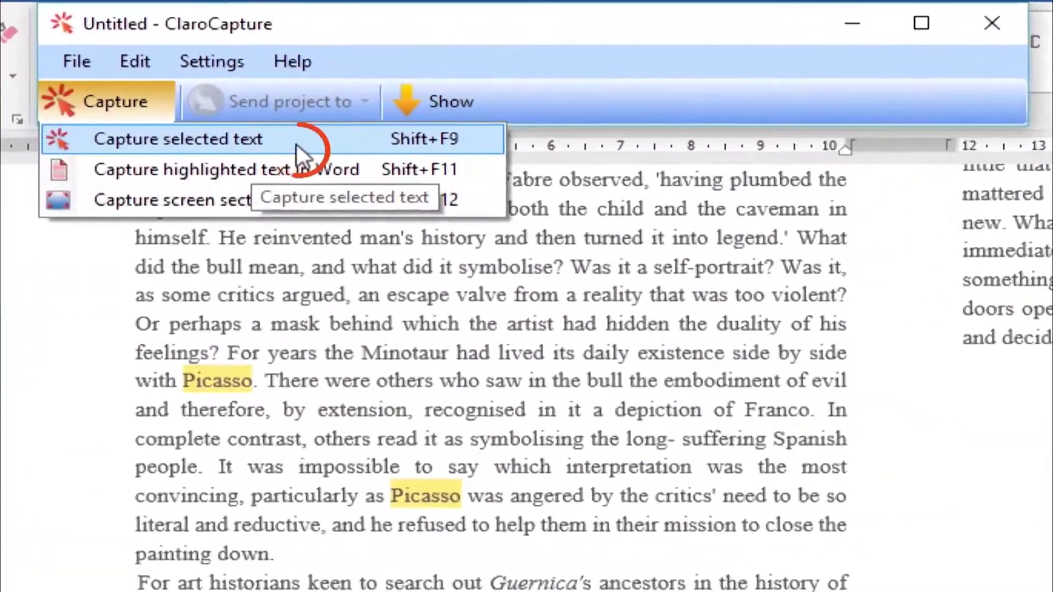
left_click(340, 131)
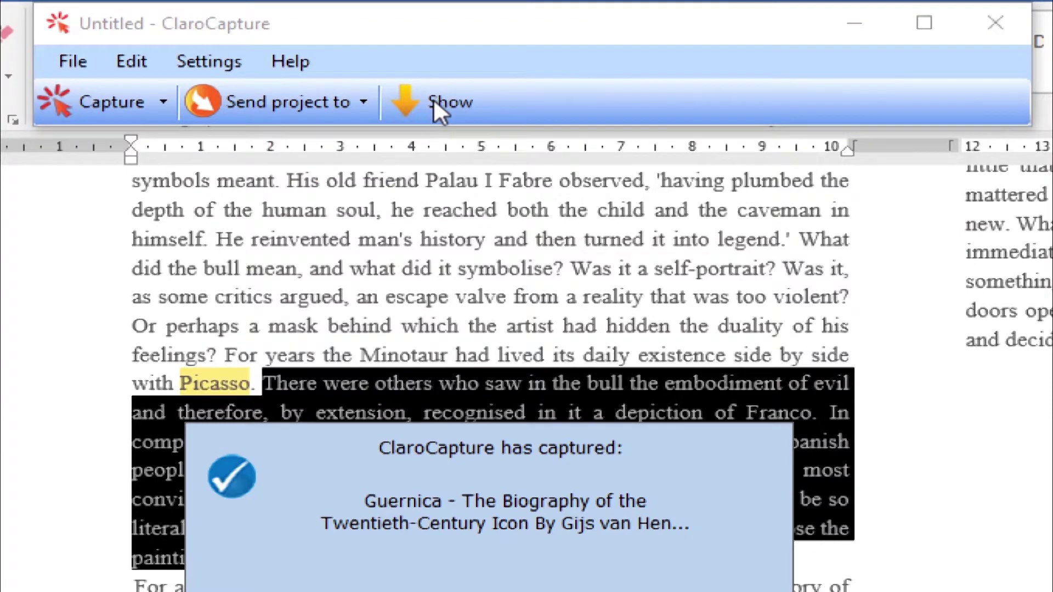
- Expand the captures, add "Page 54" after the first capture's heading, and collapse the project window again
left_click(433, 99)
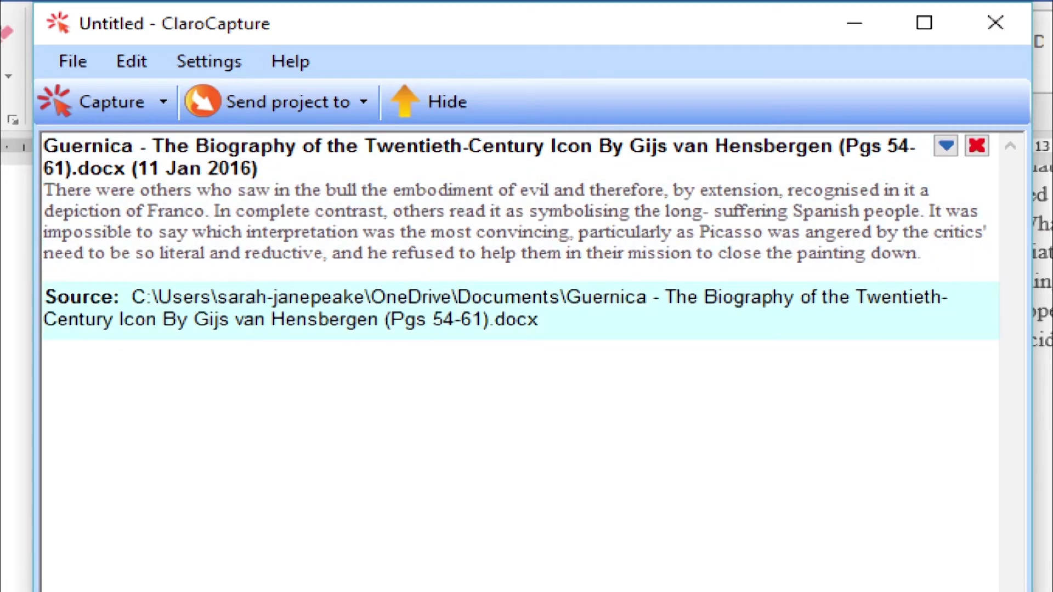
left_click(571, 170)
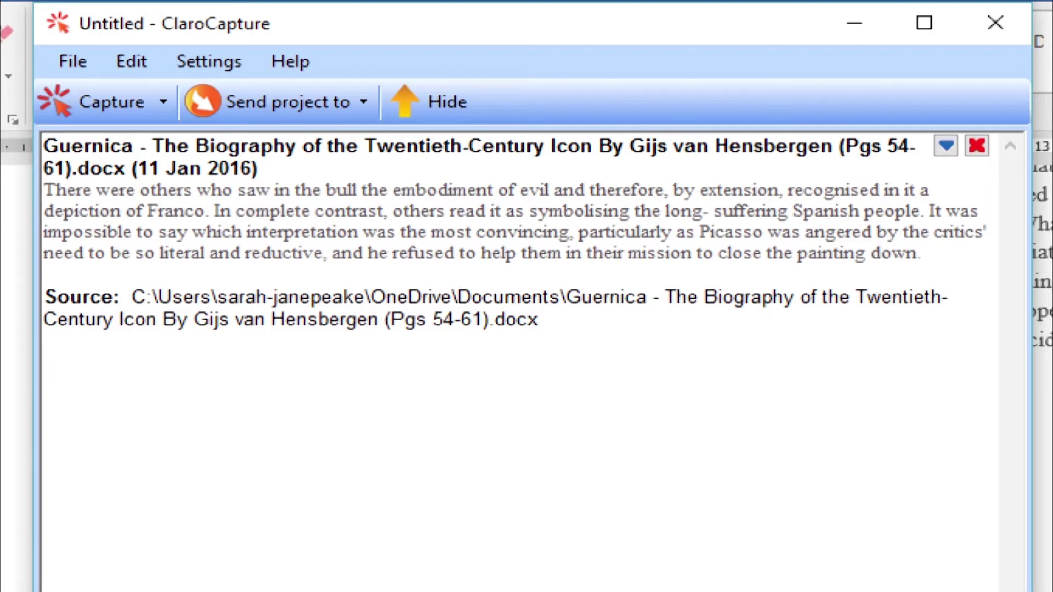
type("Page 5")
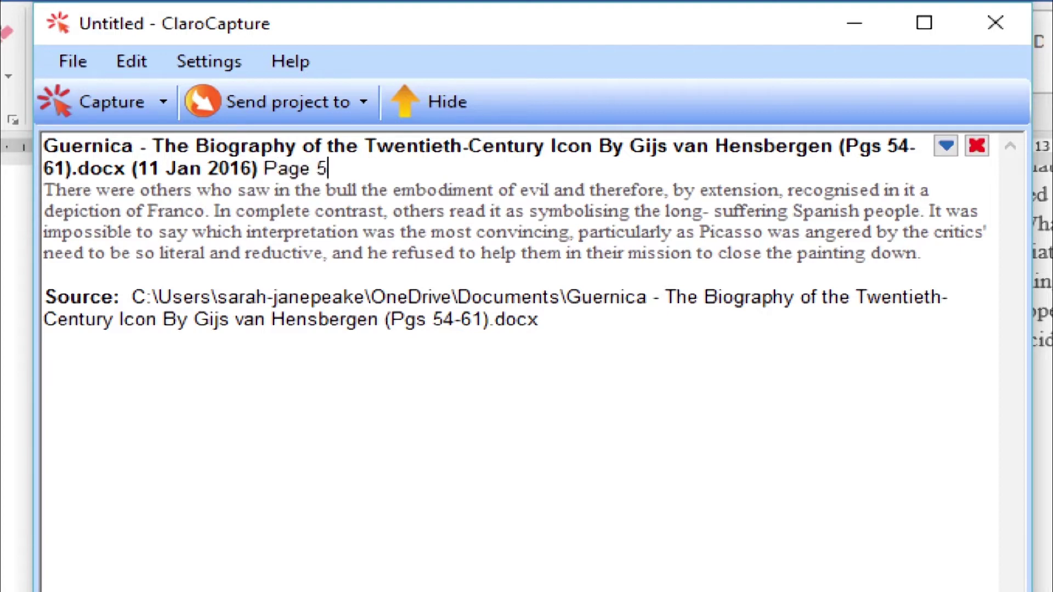
type("4")
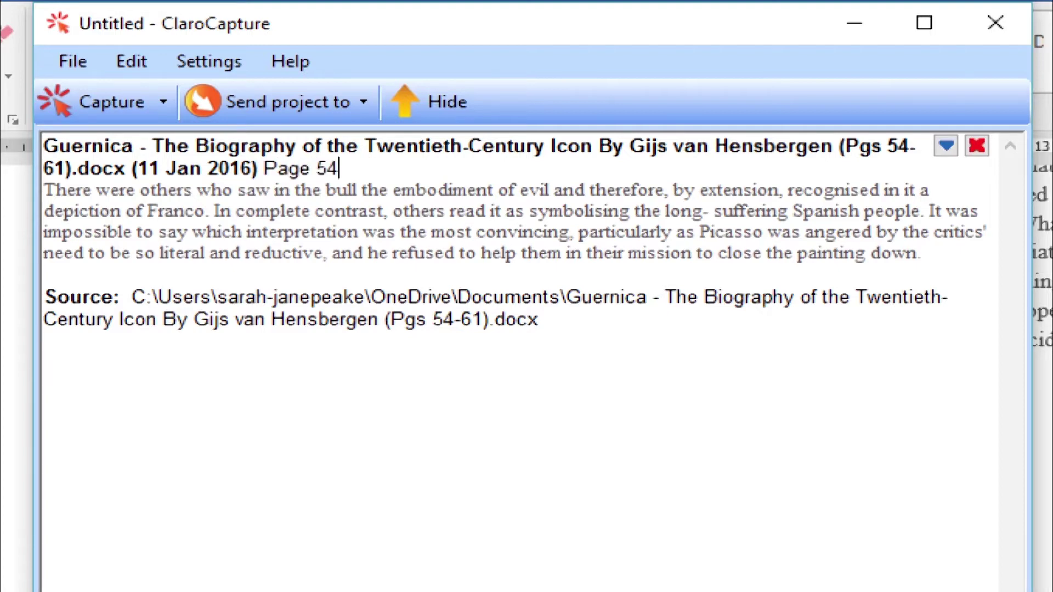
left_click(469, 103)
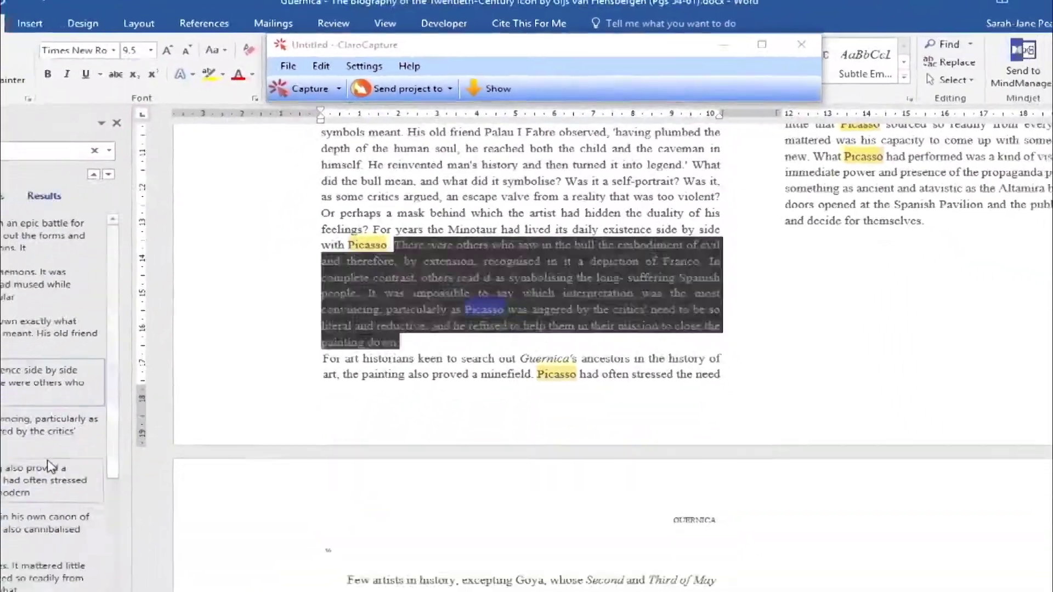
- Go to the "Picasso, Matisse, Cocteau and Maillol" match and capture the passage from "With its half-moon" to "display of contemporary art"
scroll(60, 501, "down", 5)
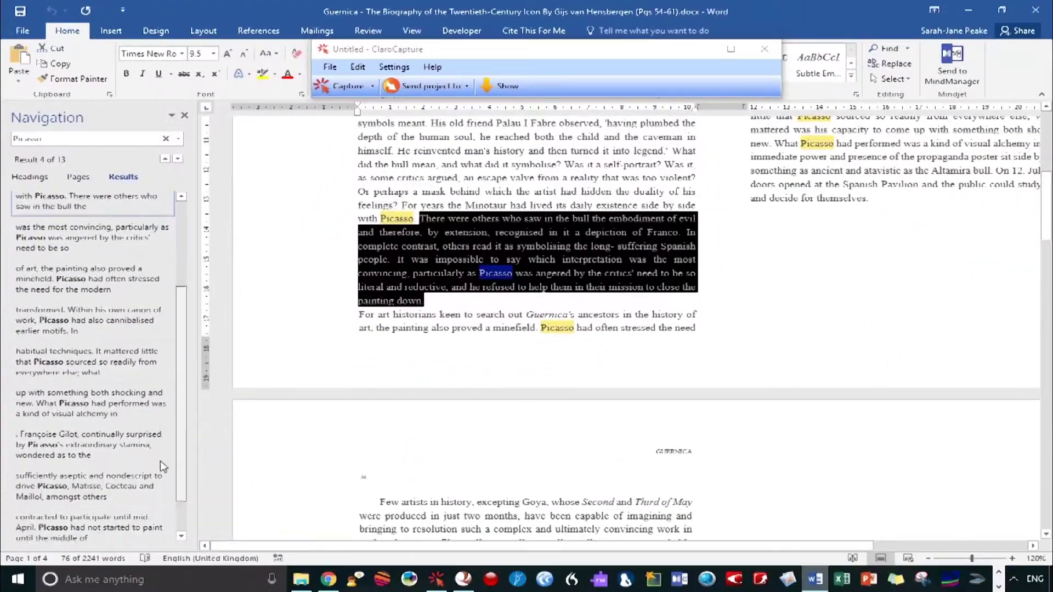
left_click(138, 433)
left_click(118, 458)
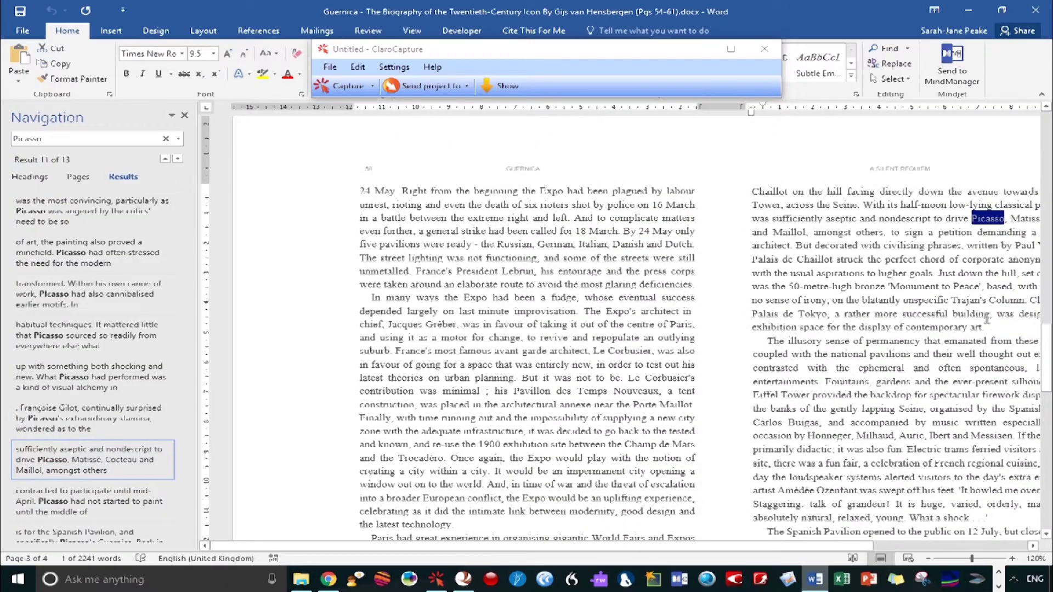
left_click_drag(984, 328, 863, 204)
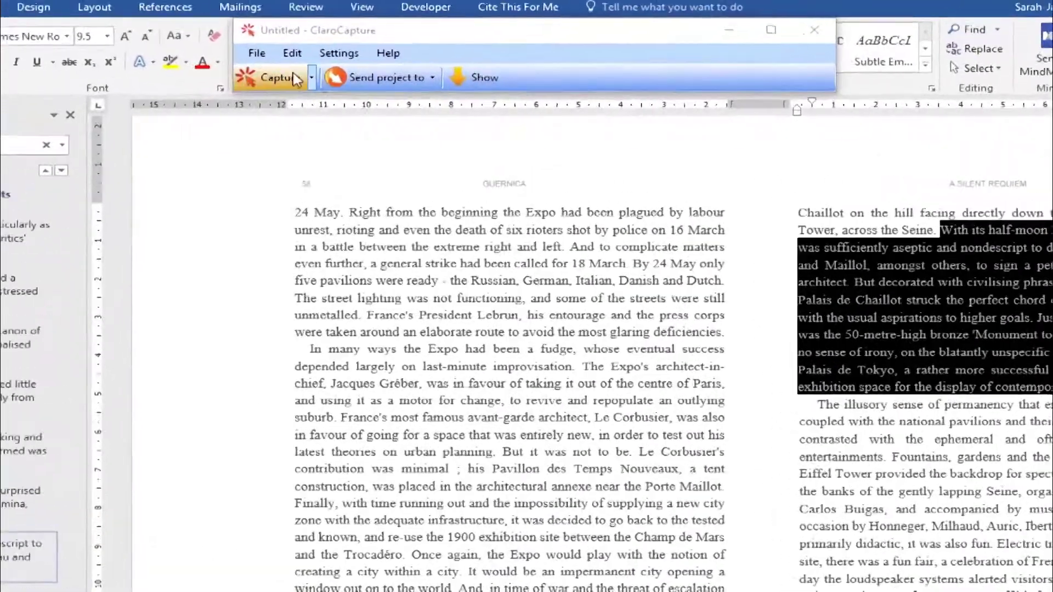
left_click(328, 85)
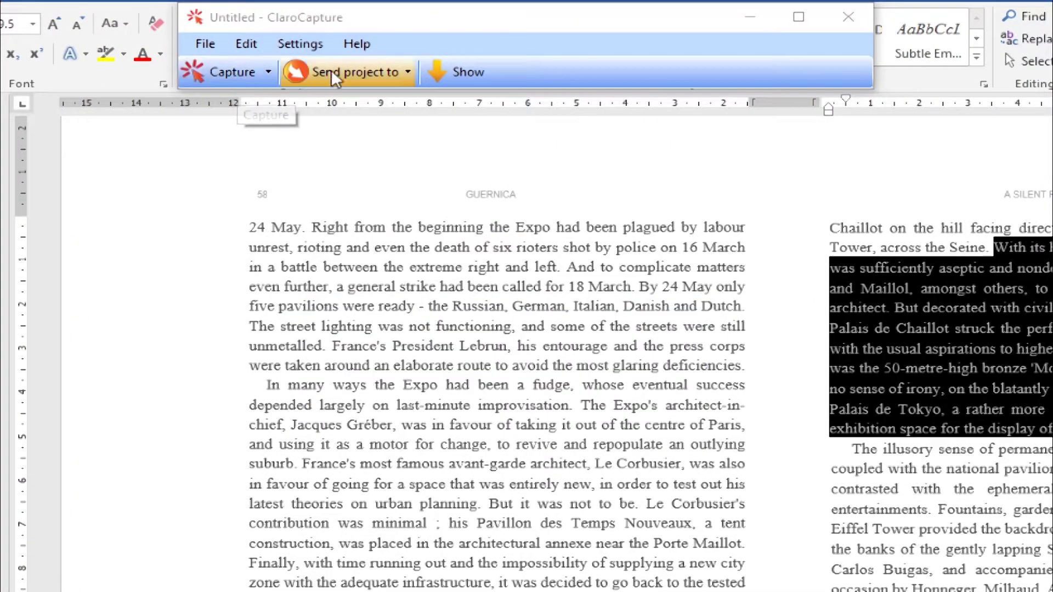
- Expand the captures and add "Page 59" after the second capture's heading
left_click(471, 72)
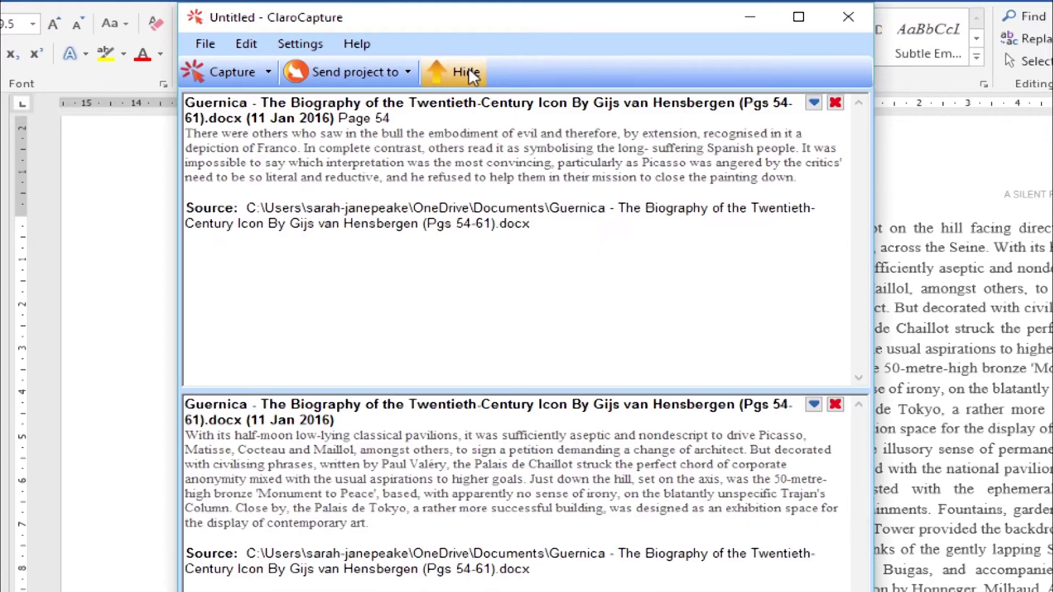
left_click(396, 422)
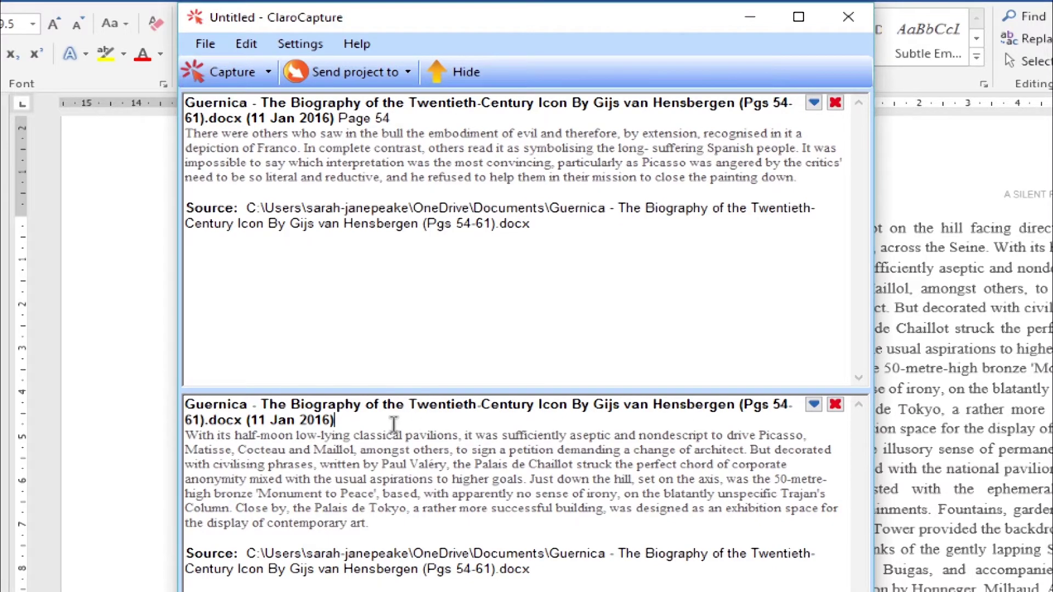
type("Page 5")
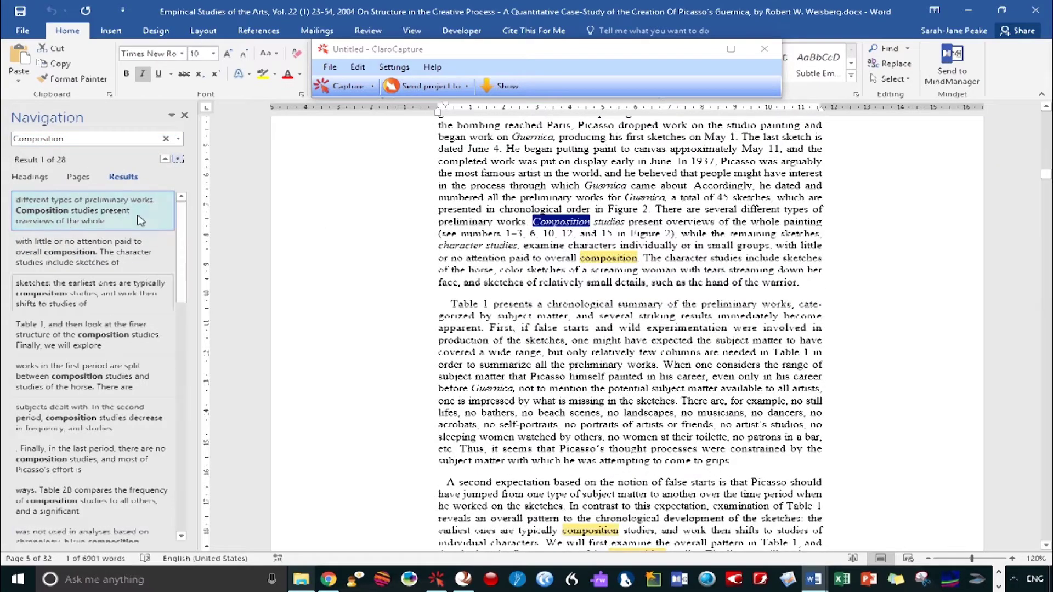
- Go to the second "Composition" match in the Empirical Studies article and capture the passage from "There are several different types" to "hand of the warrior"
left_click(98, 262)
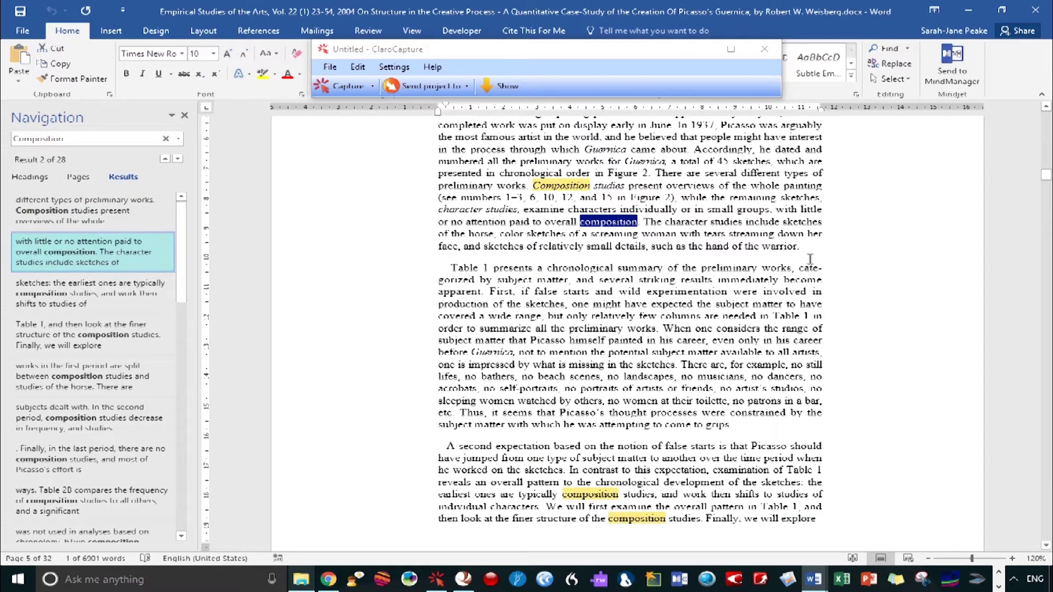
left_click_drag(810, 250, 656, 174)
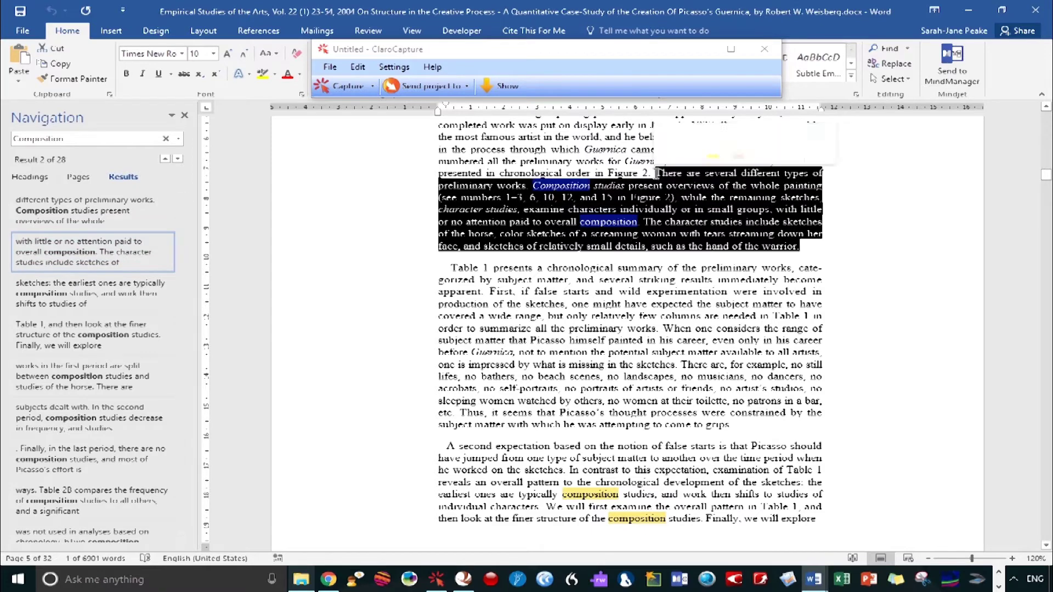
left_click(357, 90)
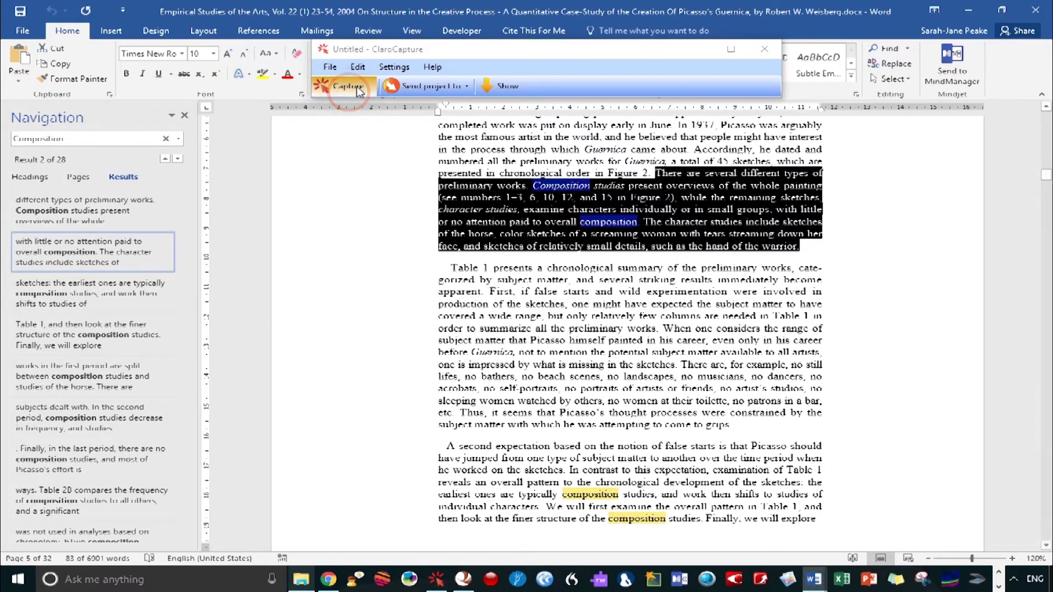
- Expand the captures and add a page reference after the third capture's heading
left_click(507, 87)
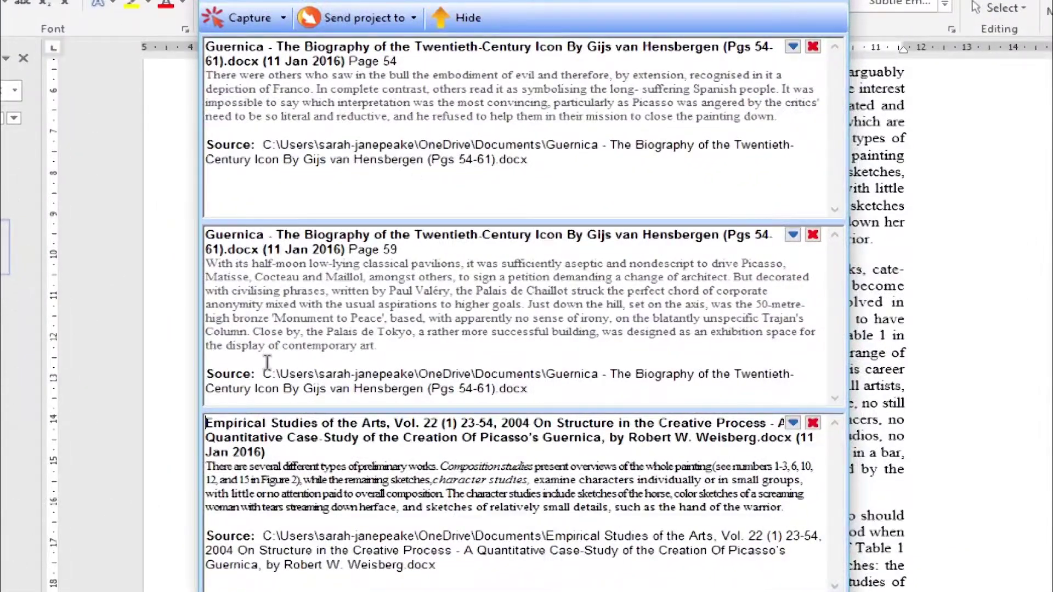
left_click(283, 450)
type("Pag")
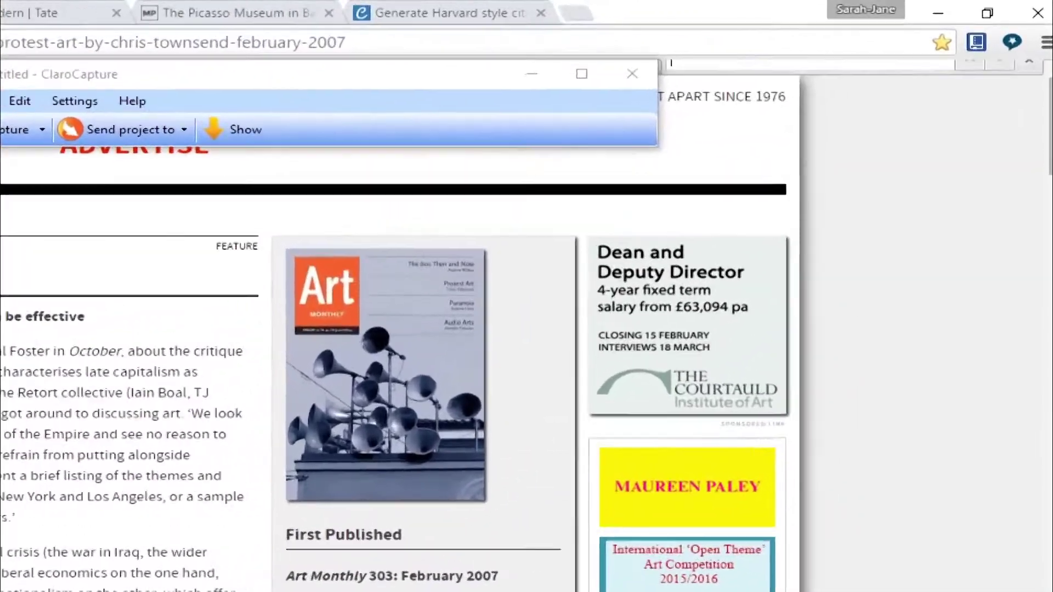
- Search the Art Monthly protest art article in the browser for "Guernica"
key("ctrl+f")
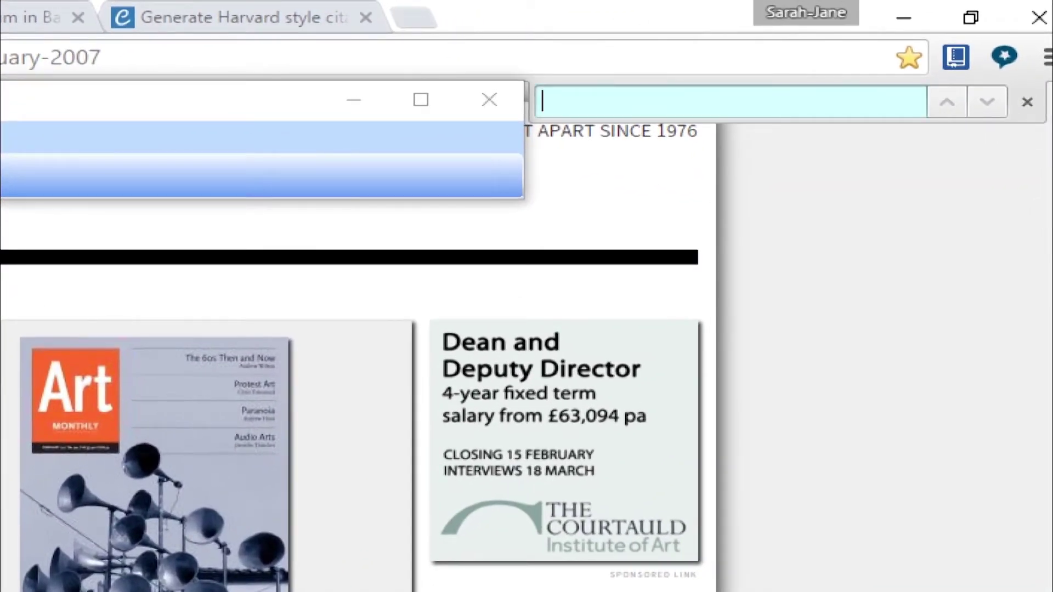
type("Gu")
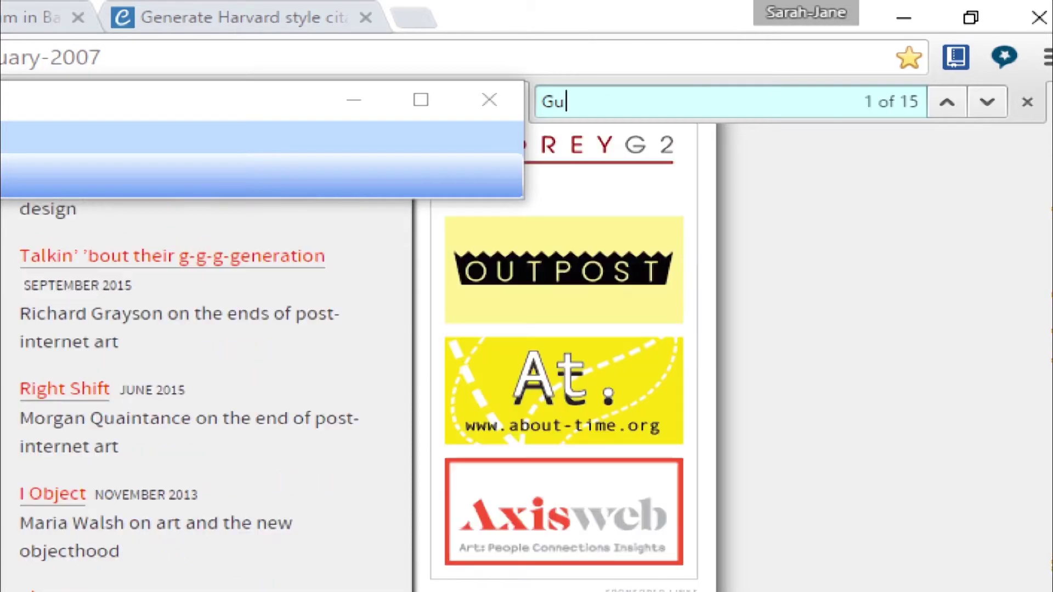
type("erni")
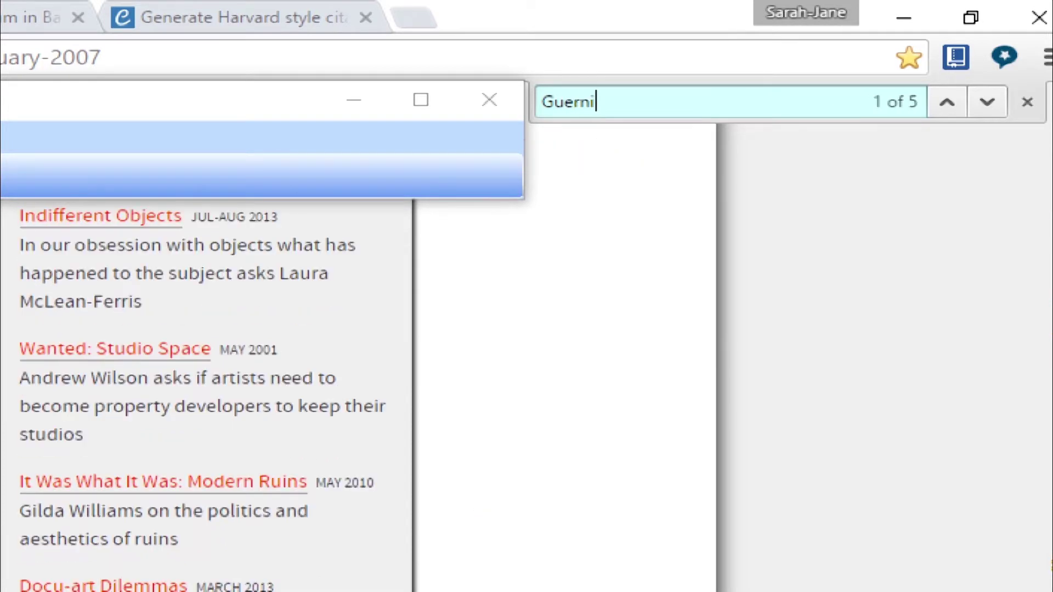
type("ca")
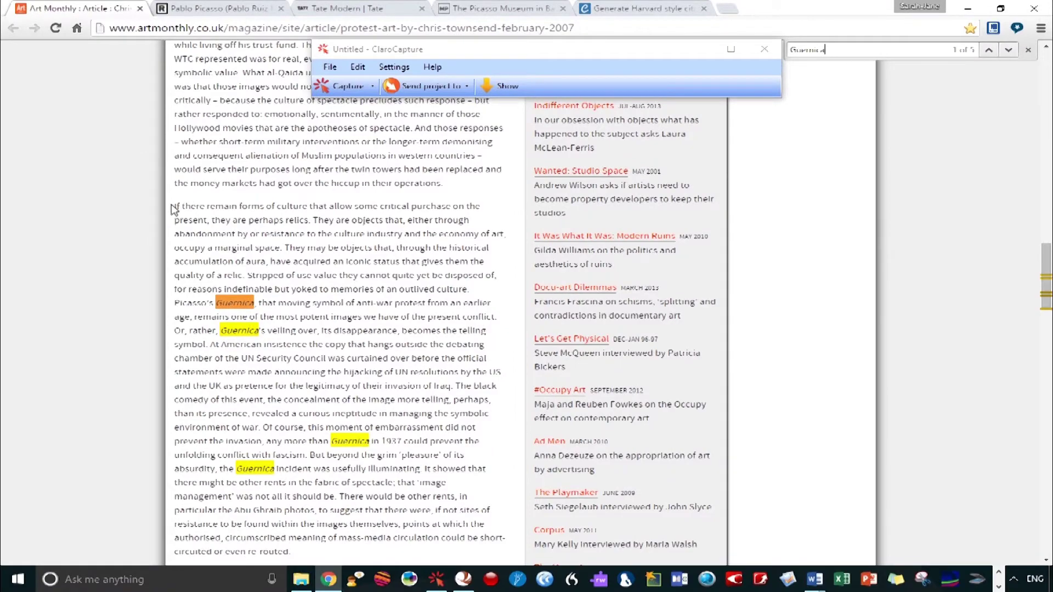
- Capture the Art Monthly passage from "If there remain forms of culture" to "images we have of the present conflict" and expand the captures
left_click_drag(173, 207, 496, 318)
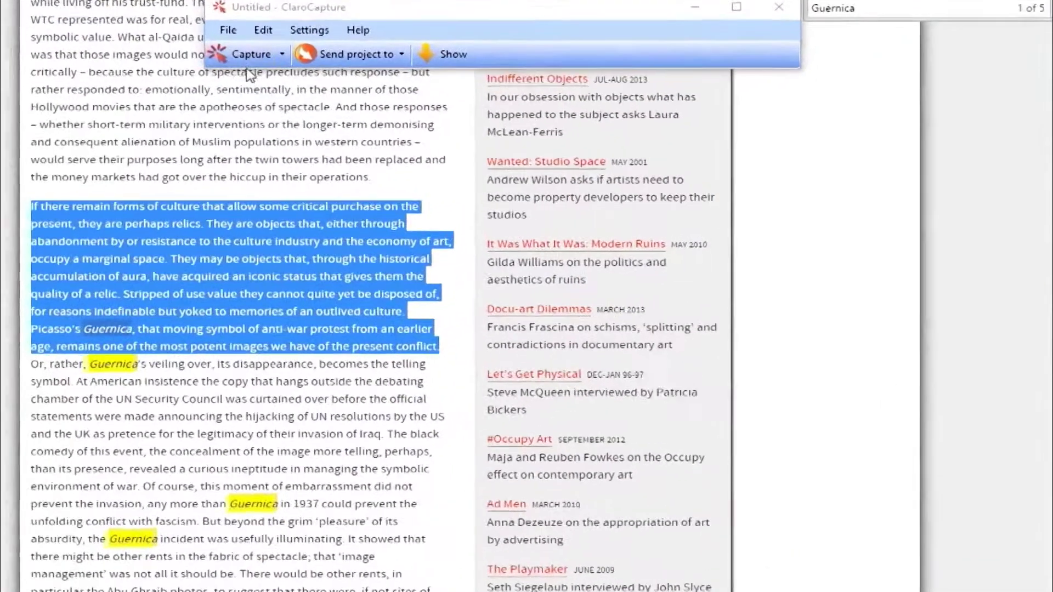
left_click(246, 58)
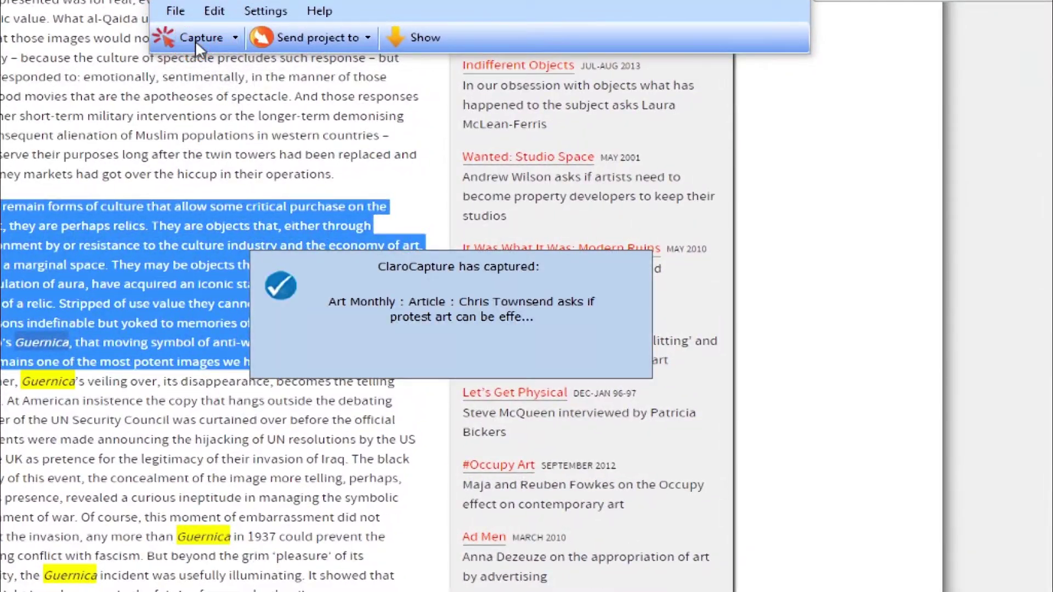
left_click(409, 36)
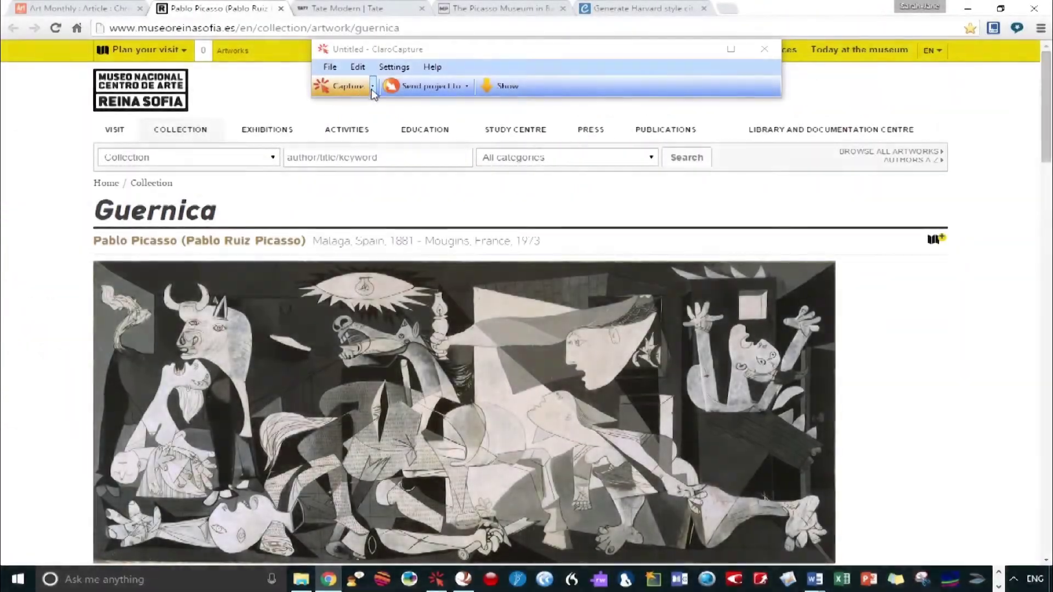
- Capture the screen section around the light bulb and horse's head in the Guernica image on the Museo Reina Sofia page
left_click(373, 87)
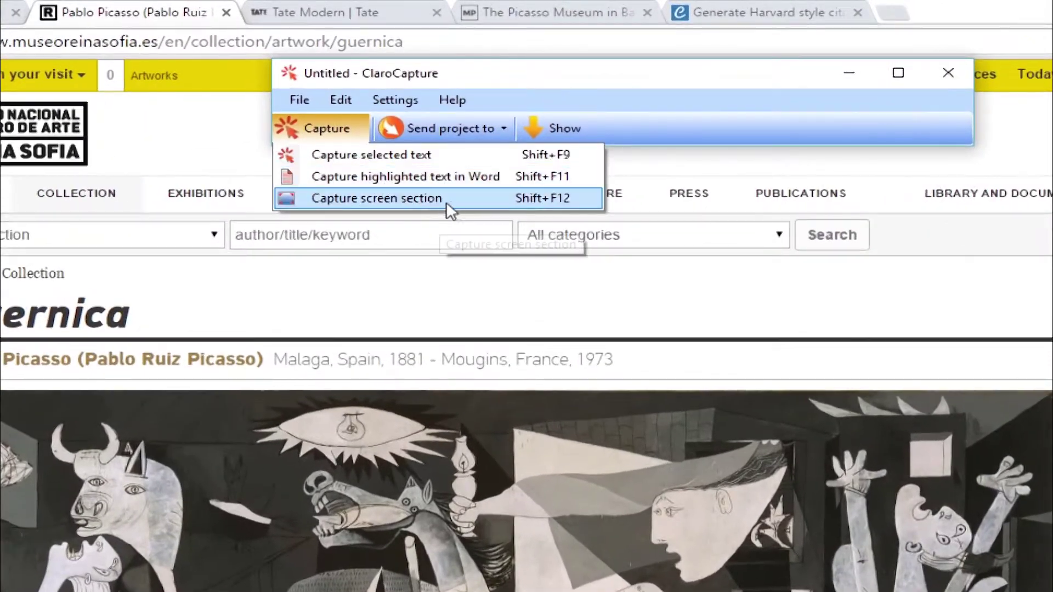
left_click(455, 199)
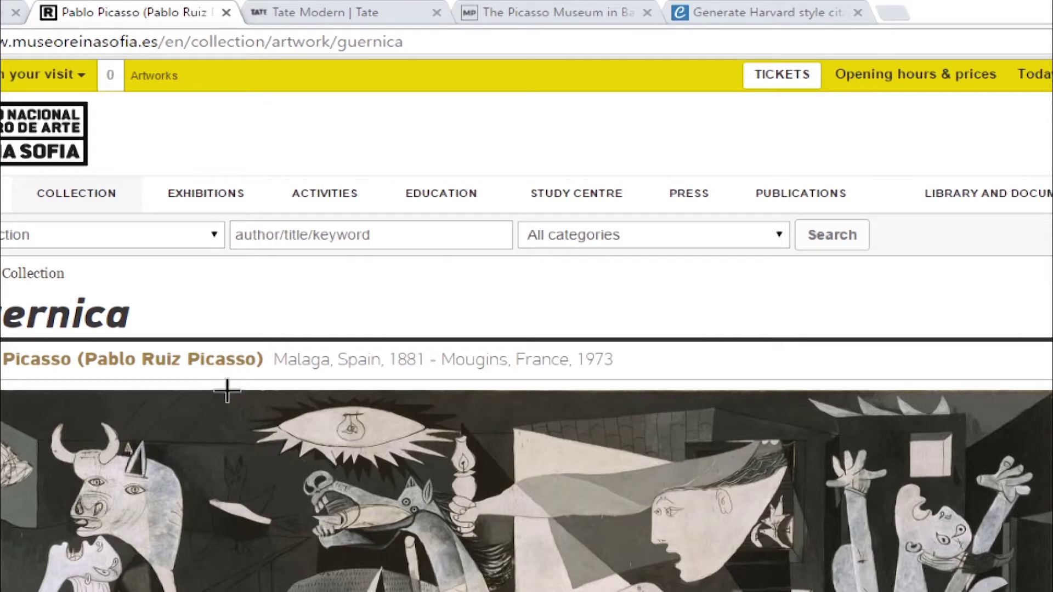
left_click_drag(209, 394, 499, 578)
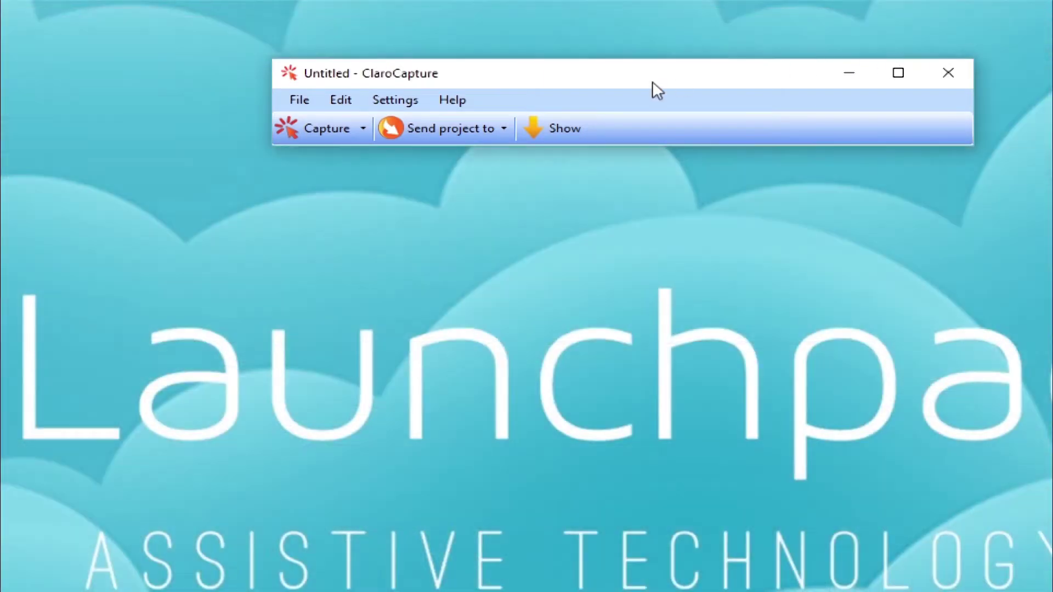
- Expand the captures and add "- Light bulb" after "Screen Capture" in the image capture's heading
left_click(555, 128)
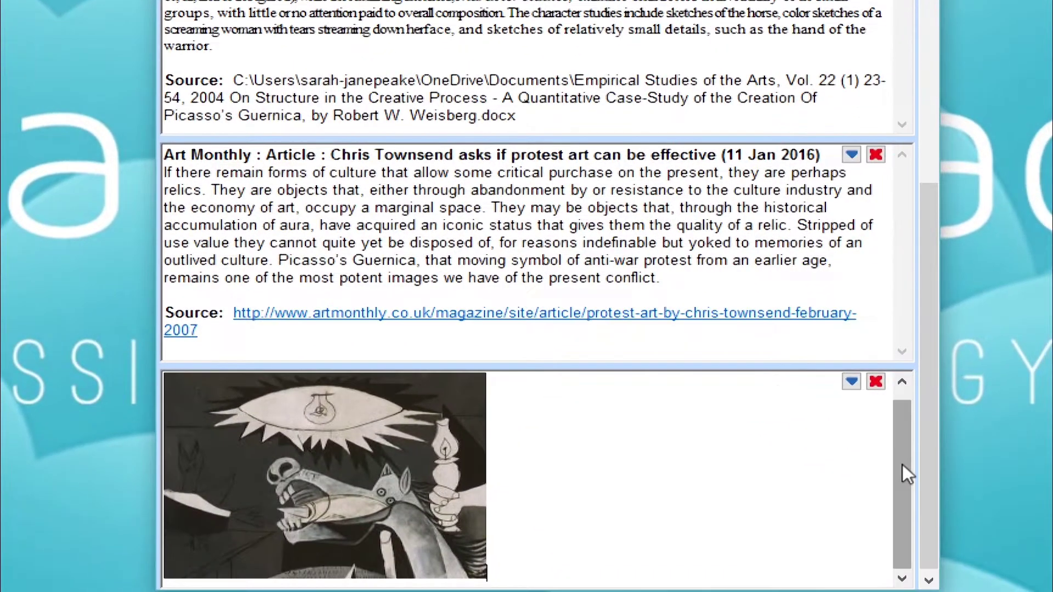
scroll(904, 474, "up", 1)
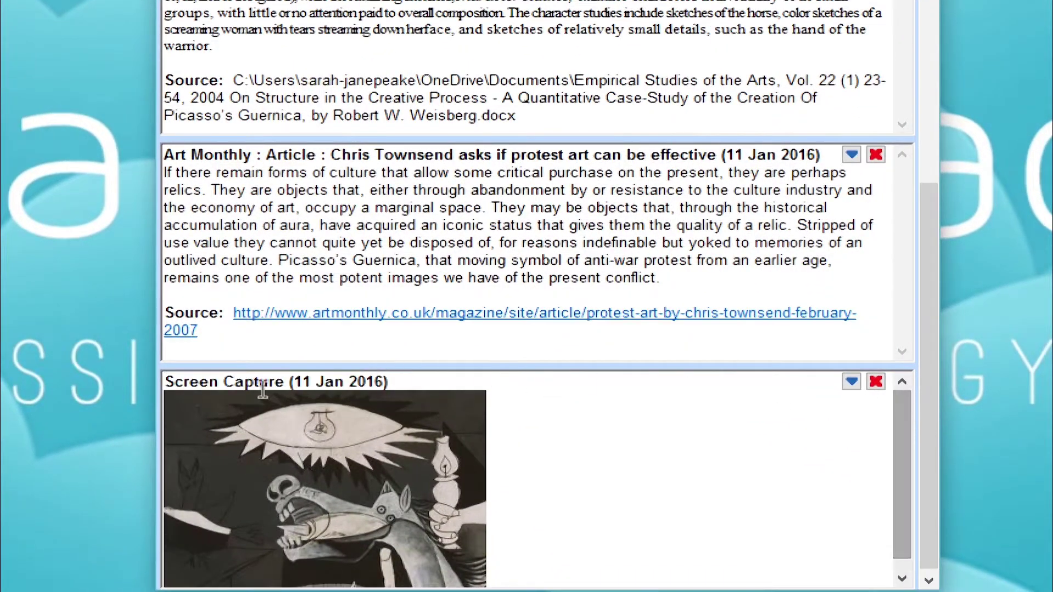
left_click(284, 382)
type("- ")
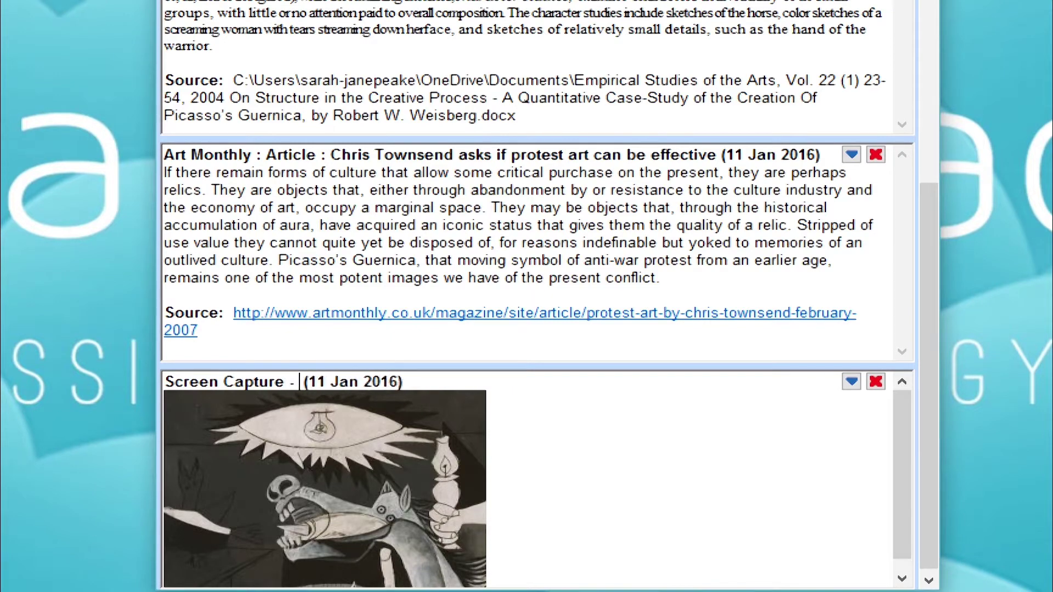
type("Light")
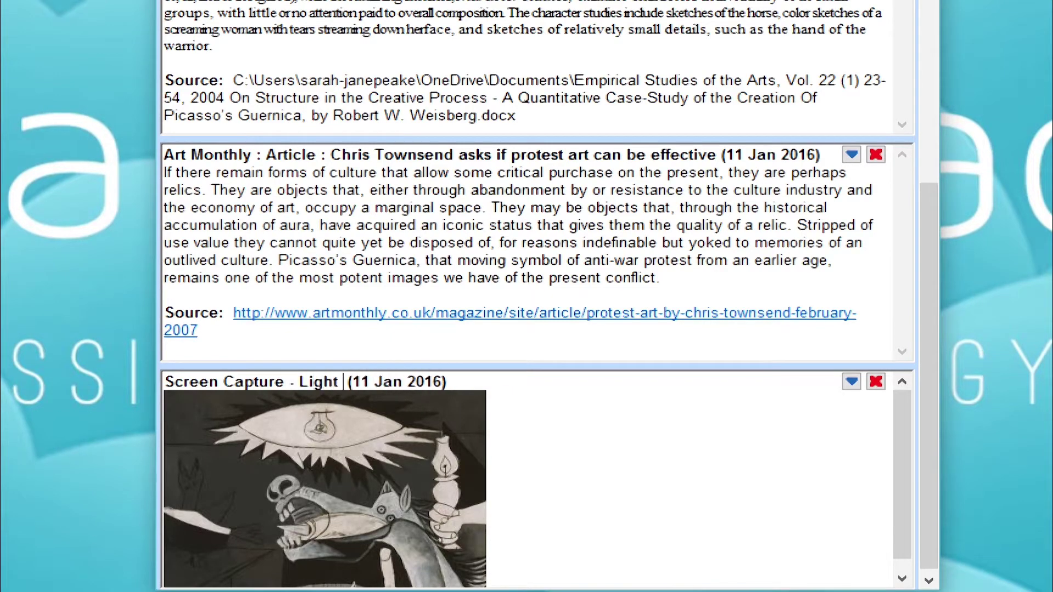
type(" bulb")
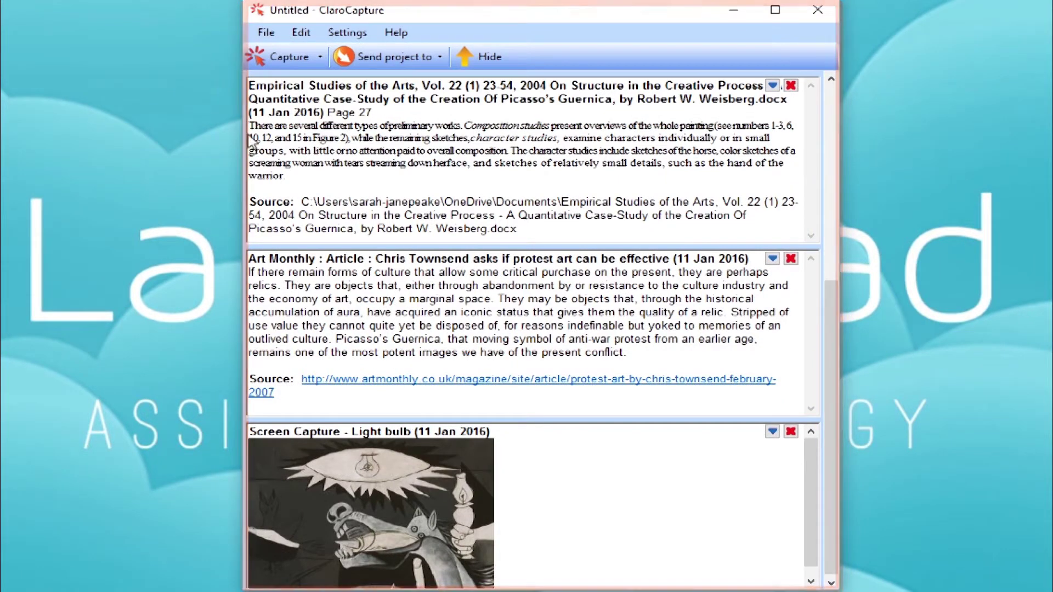
- Add a new item to the project and replace its heading with "Image Analysis", leaving a blank line below
left_click(266, 32)
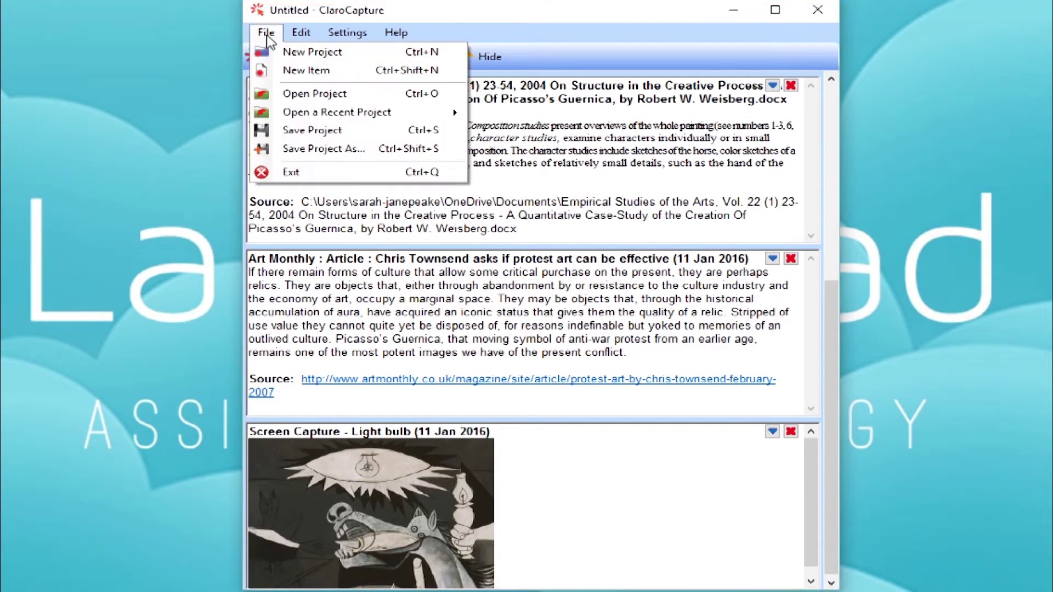
left_click(357, 72)
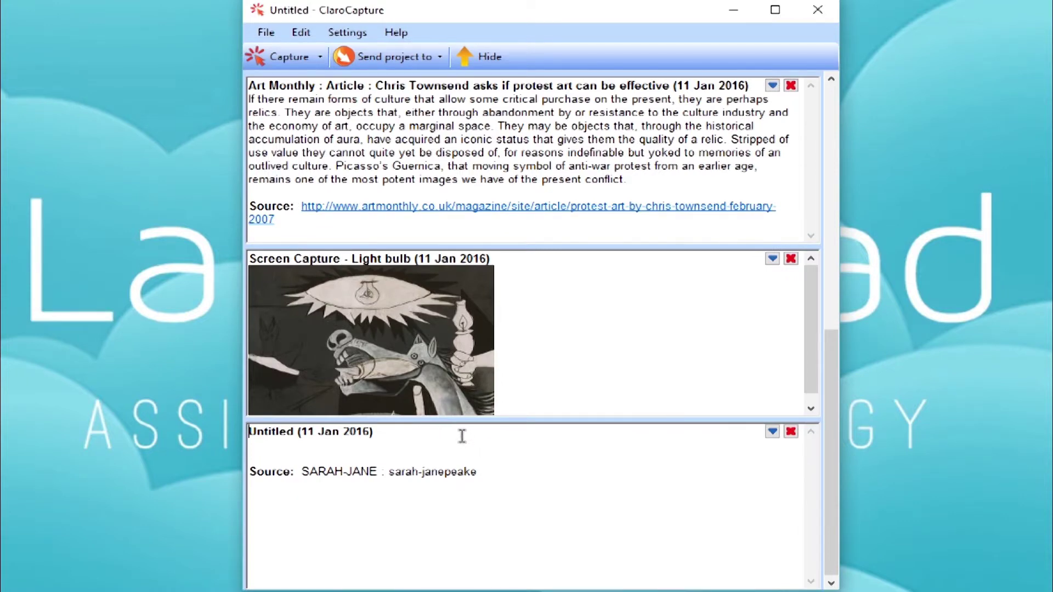
left_click_drag(460, 433, 236, 415)
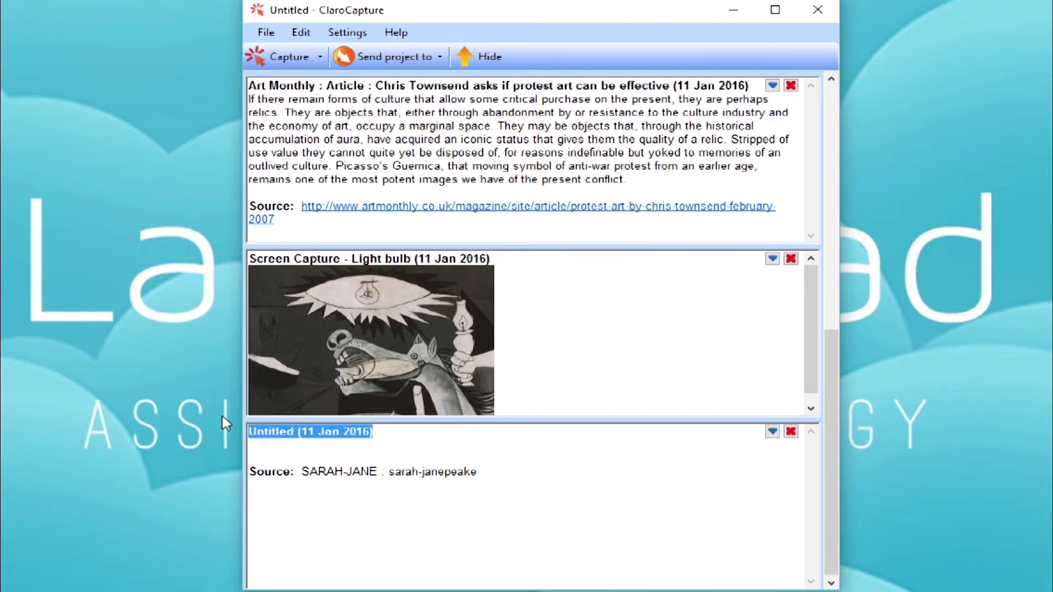
type("Ima")
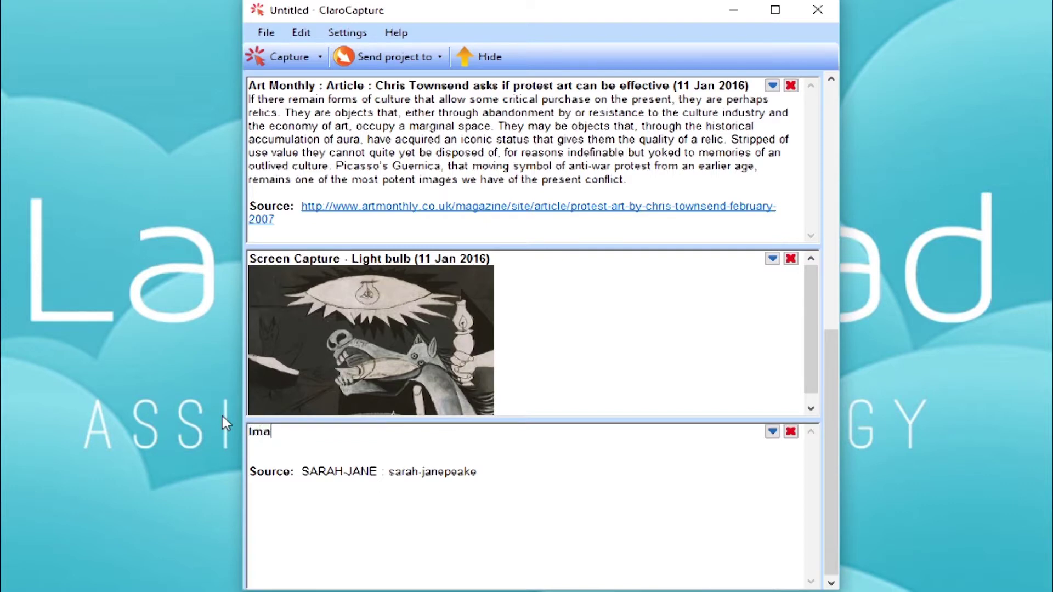
type("ge Analysis")
key("Return")
key("Return")
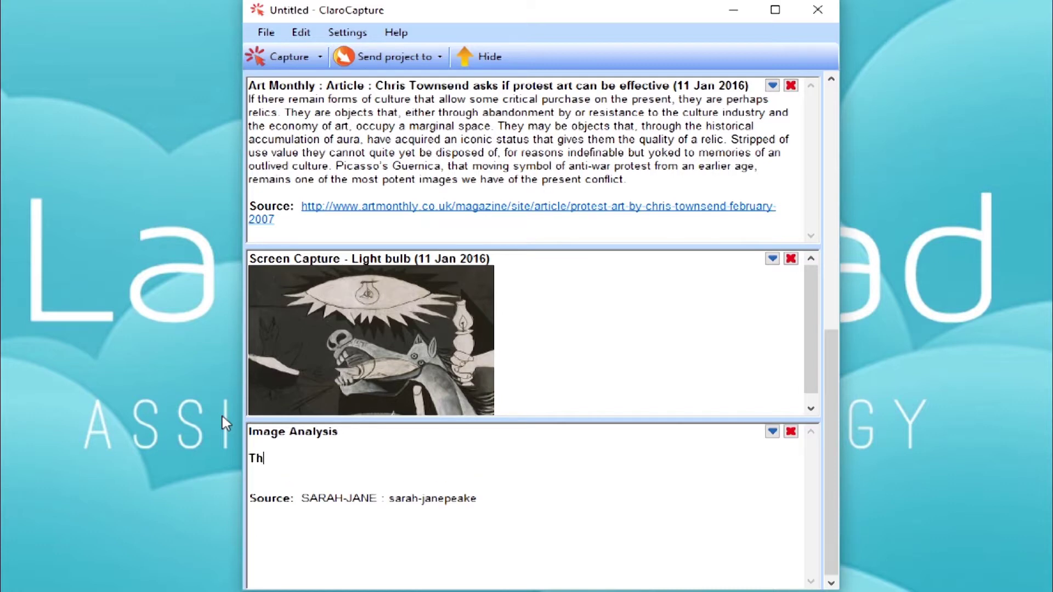
- Write "The light bulb represents the battle between light and darkness." under the Image Analysis heading
type("The light bulb represen")
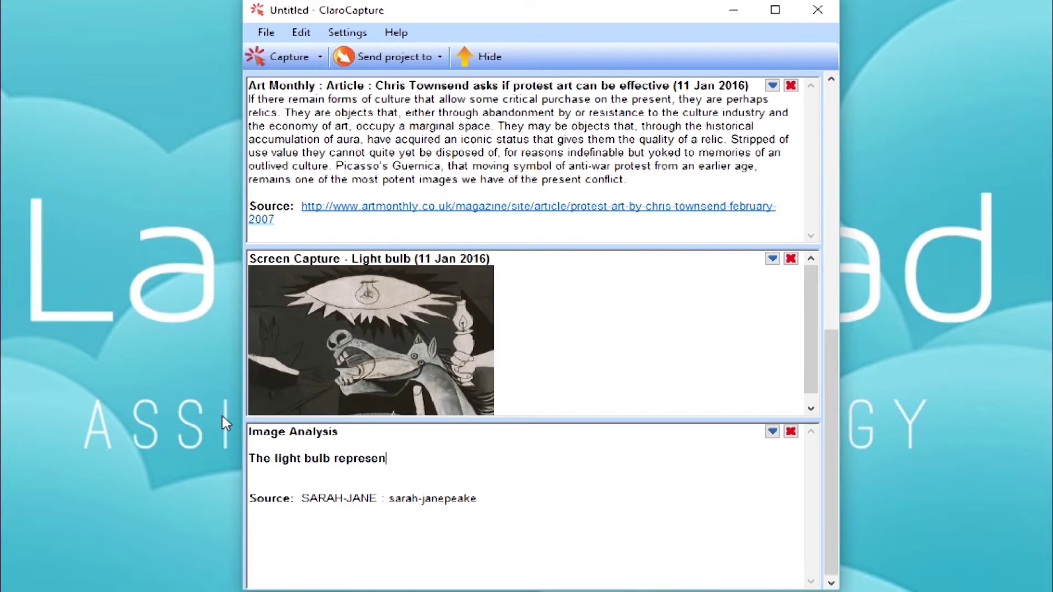
type("ts the battle between")
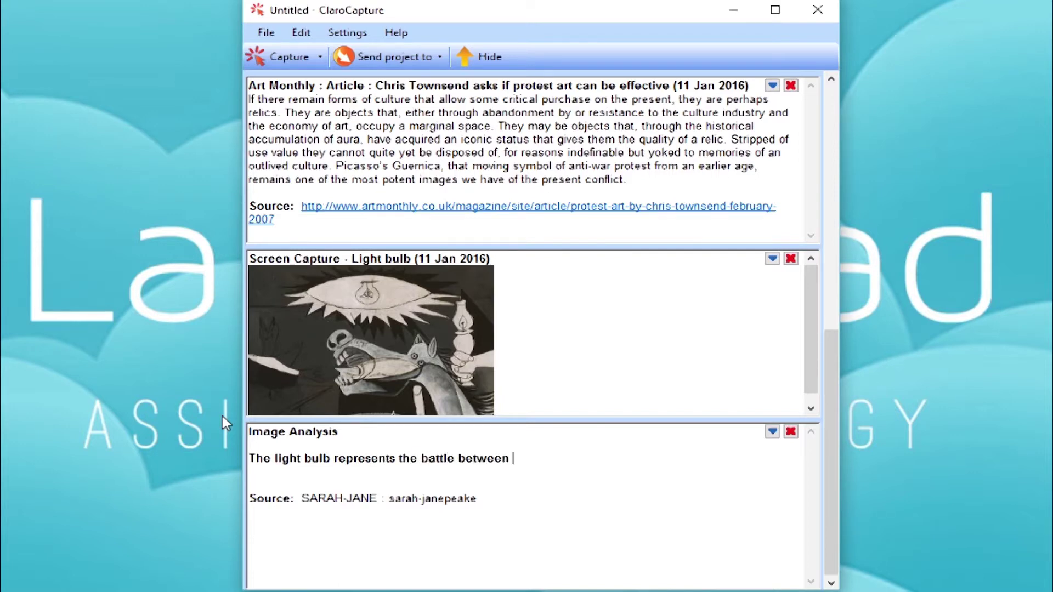
type(" light and darkness.")
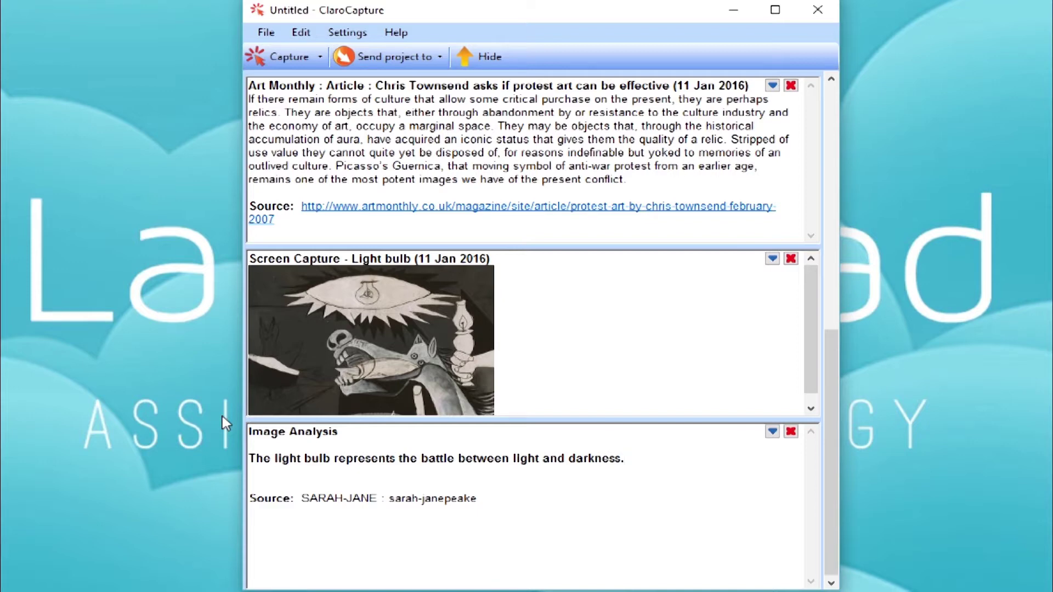
- Add another new item and replace its heading with "Things to look at tomorrow:"
left_click(270, 34)
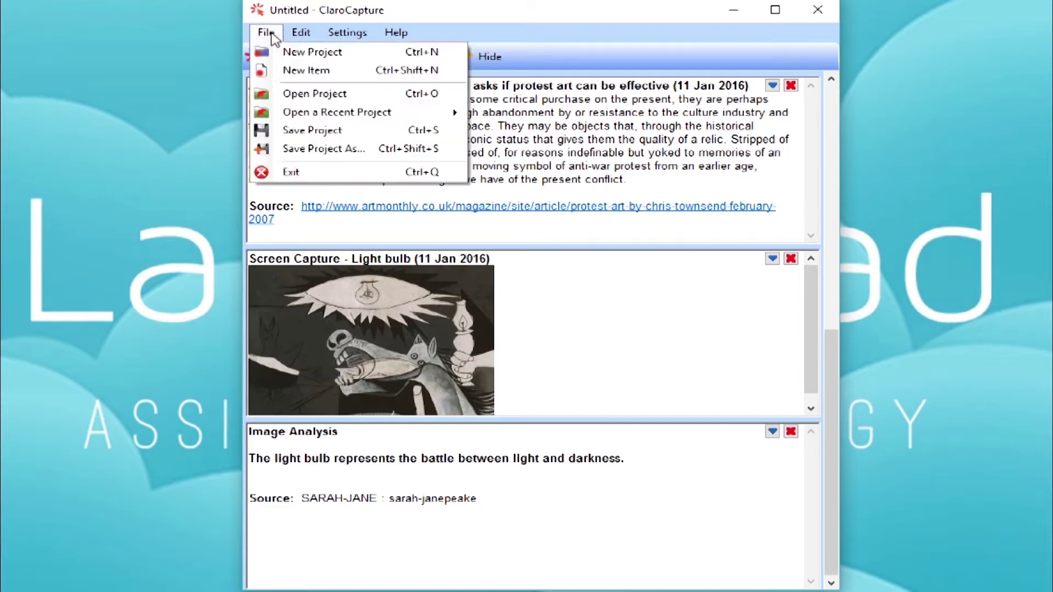
left_click(355, 74)
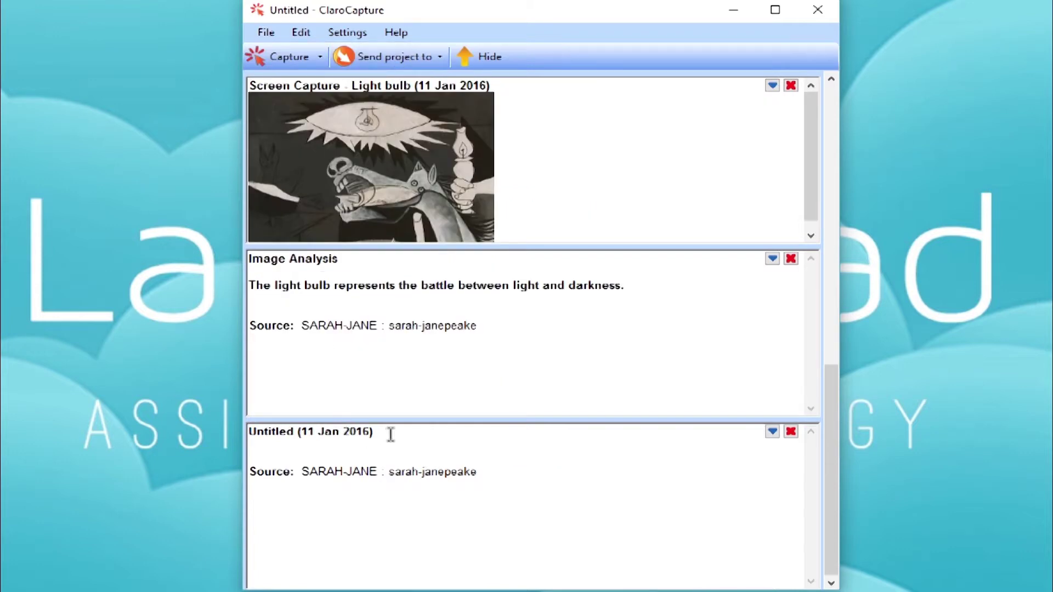
left_click_drag(390, 434, 257, 429)
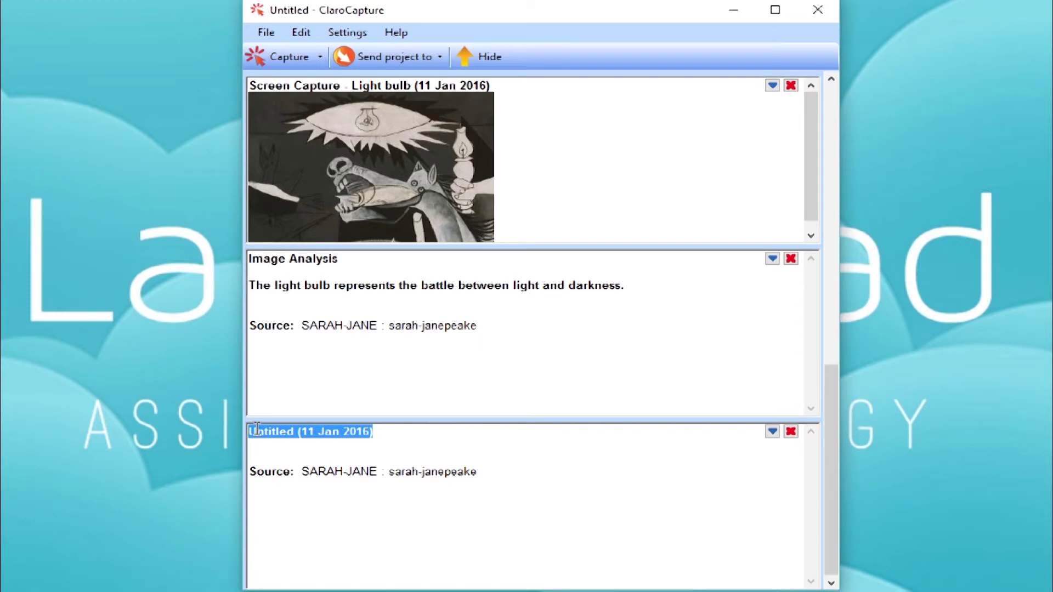
type("Things to look at tomorro")
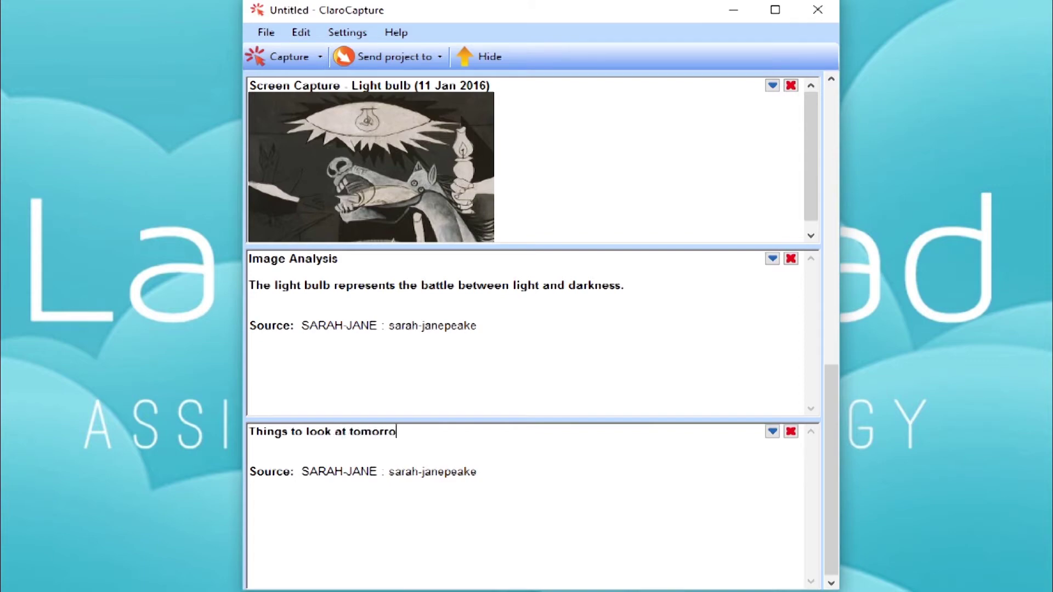
type("w:")
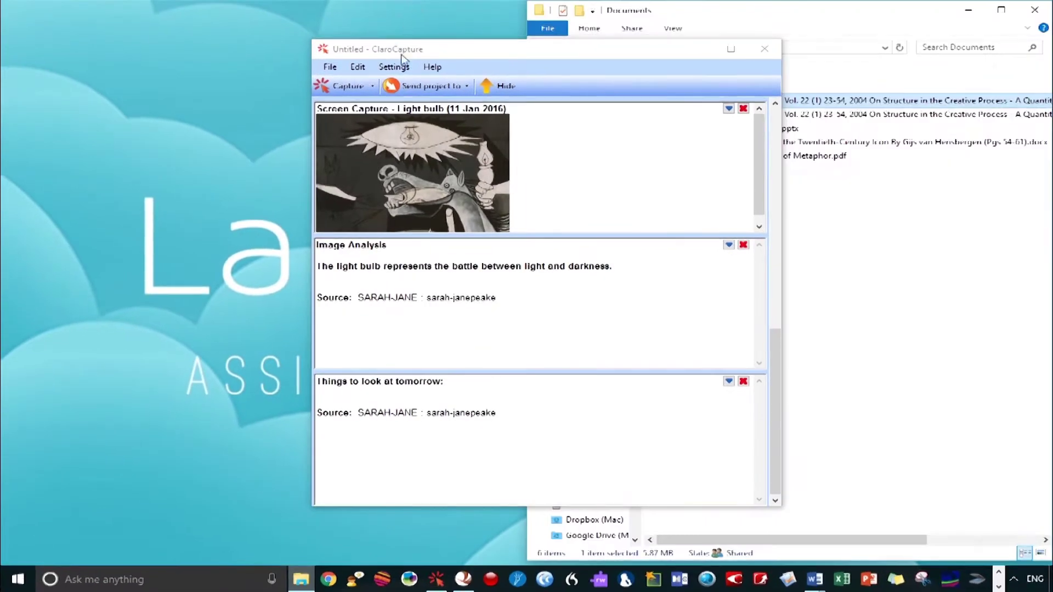
- Place the capture window beside the Documents folder and add "Guernica - A Cultural Frame.pptx" and "Picasso's Guernica. A Matter of Metaphor.pdf" to the tomorrow item
left_click_drag(454, 51, 196, 41)
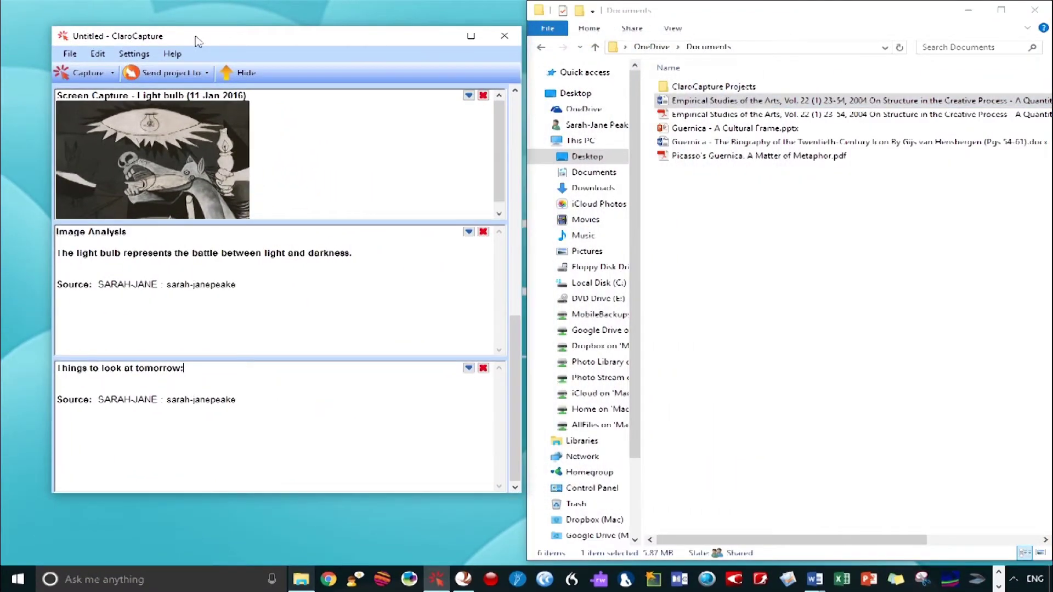
left_click(758, 131)
left_click_drag(758, 131, 89, 386)
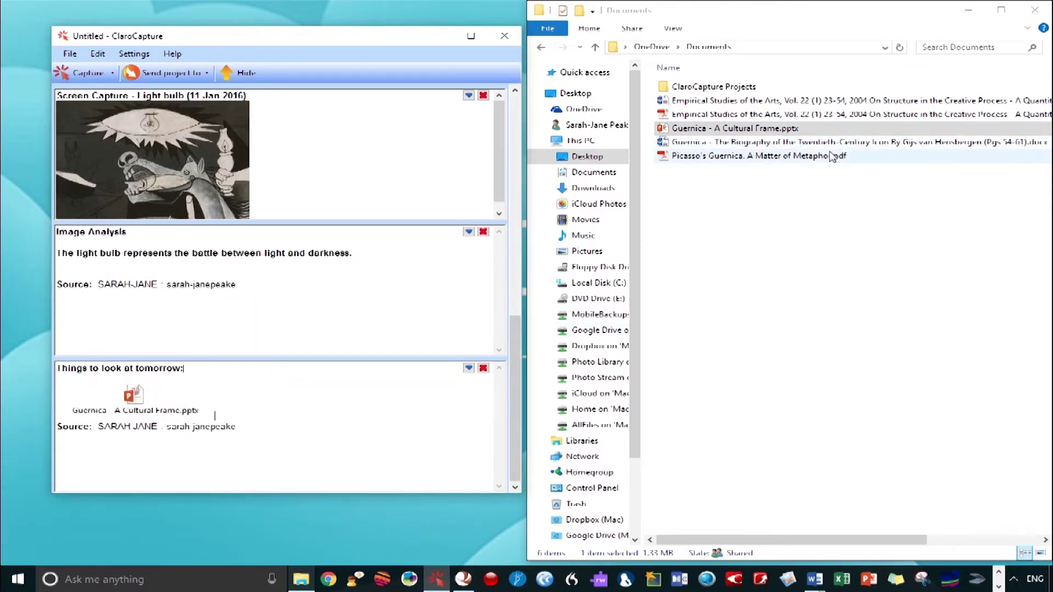
left_click_drag(810, 158, 259, 417)
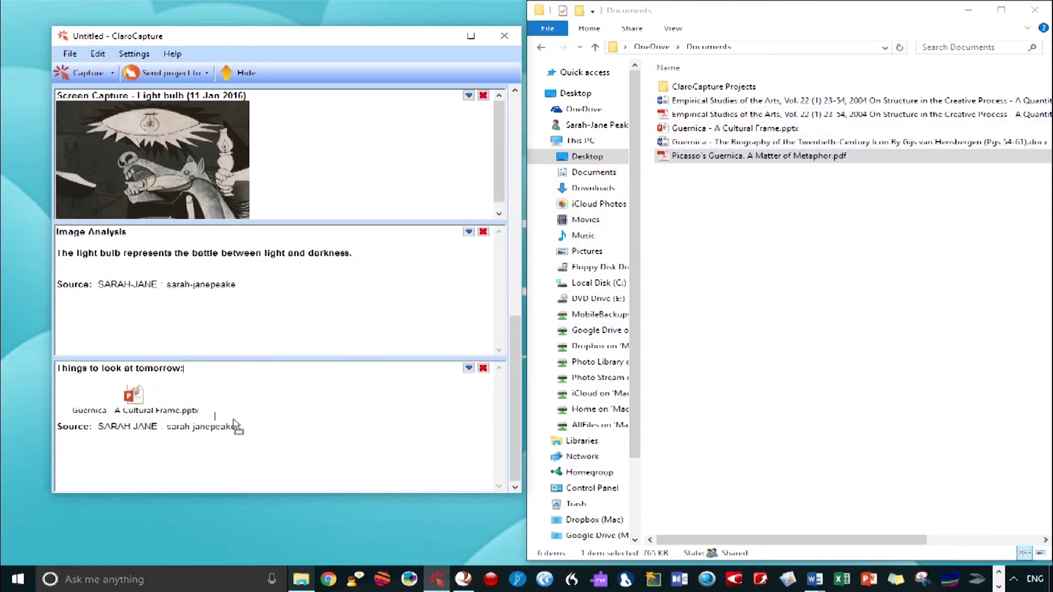
left_click_drag(235, 426, 225, 414)
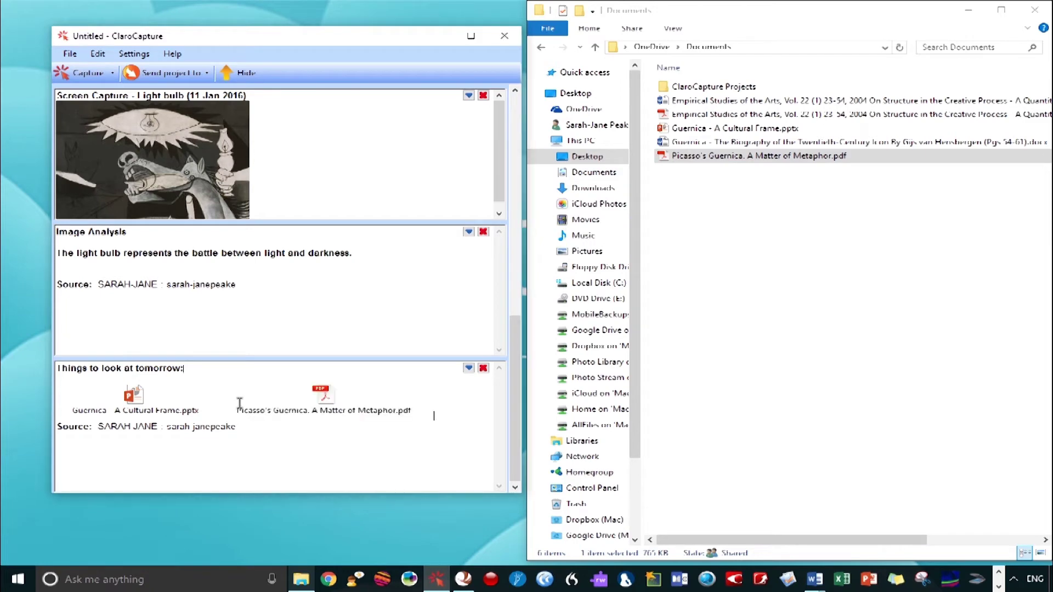
- Open the attached "Picasso's Guernica. A Matter of Metaphor.pdf" from the tomorrow item and collapse the captures
double_click(336, 392)
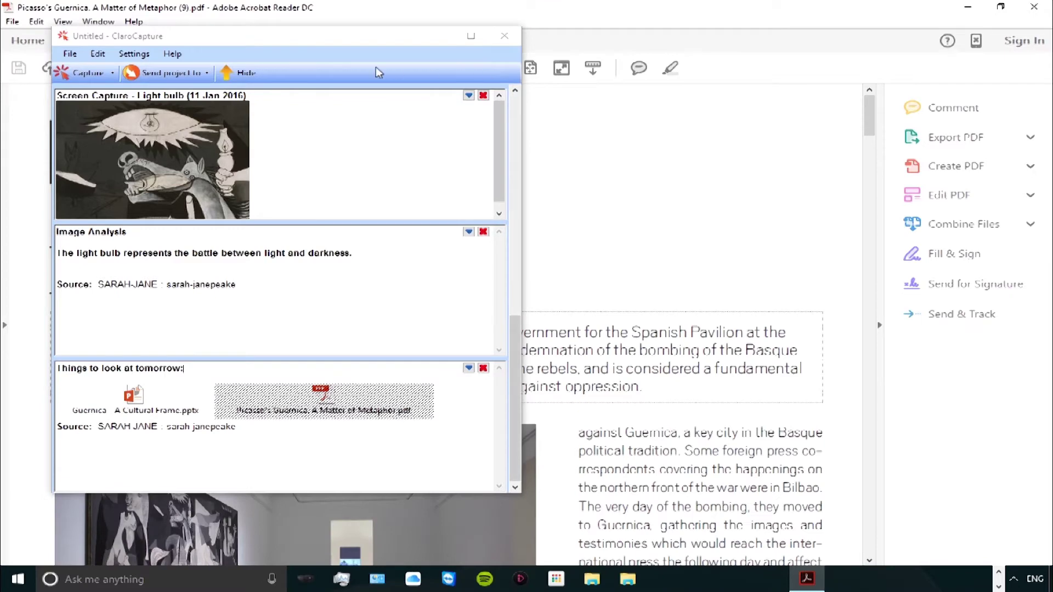
left_click(243, 74)
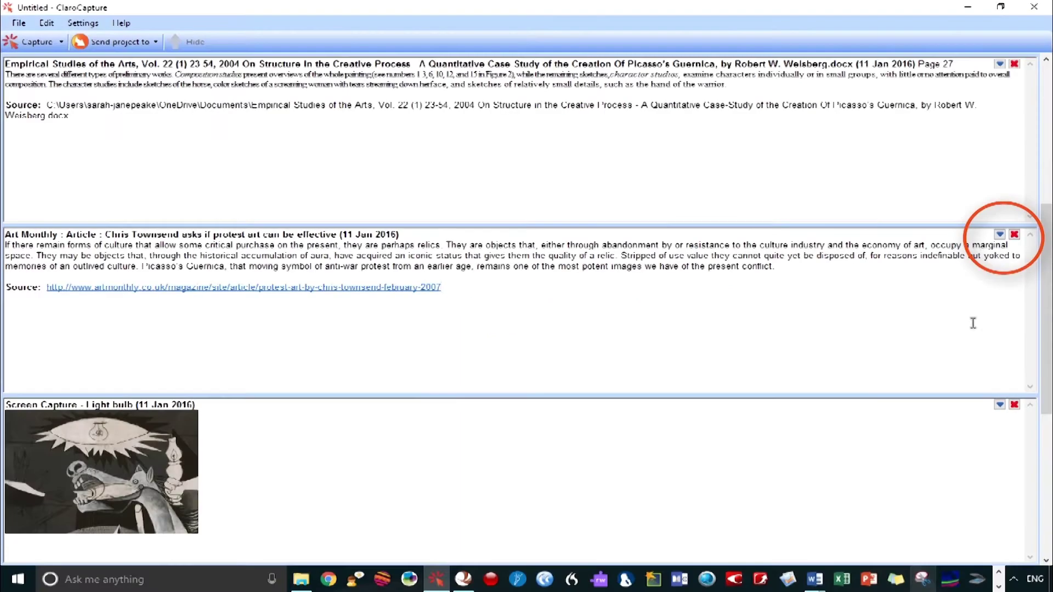
- Indent the Art Monthly protest art capture
left_click(1000, 234)
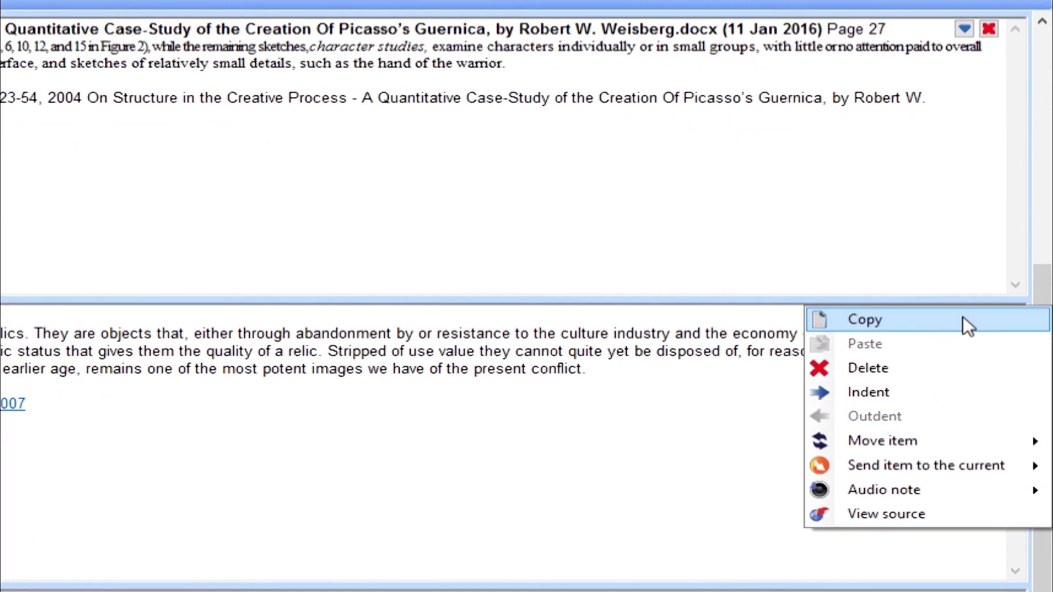
left_click(295, 327)
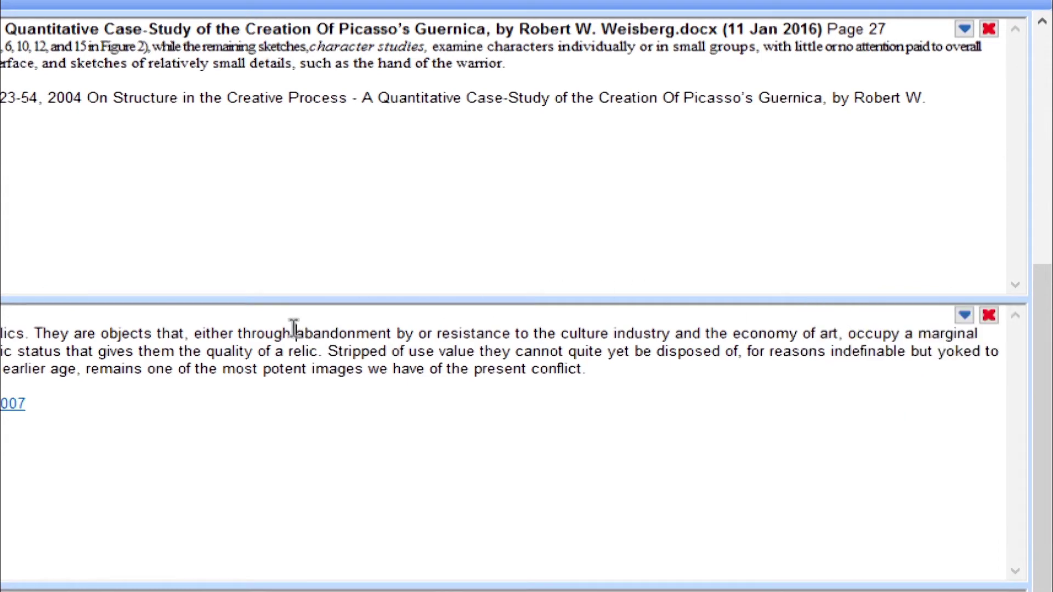
right_click(294, 327)
mouse_move(301, 489)
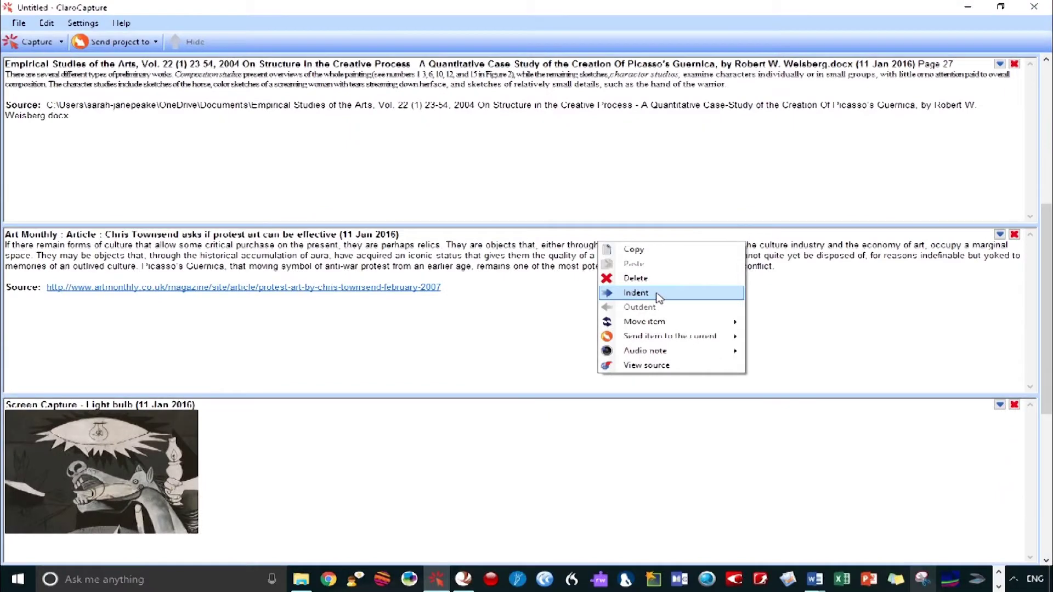
left_click(657, 296)
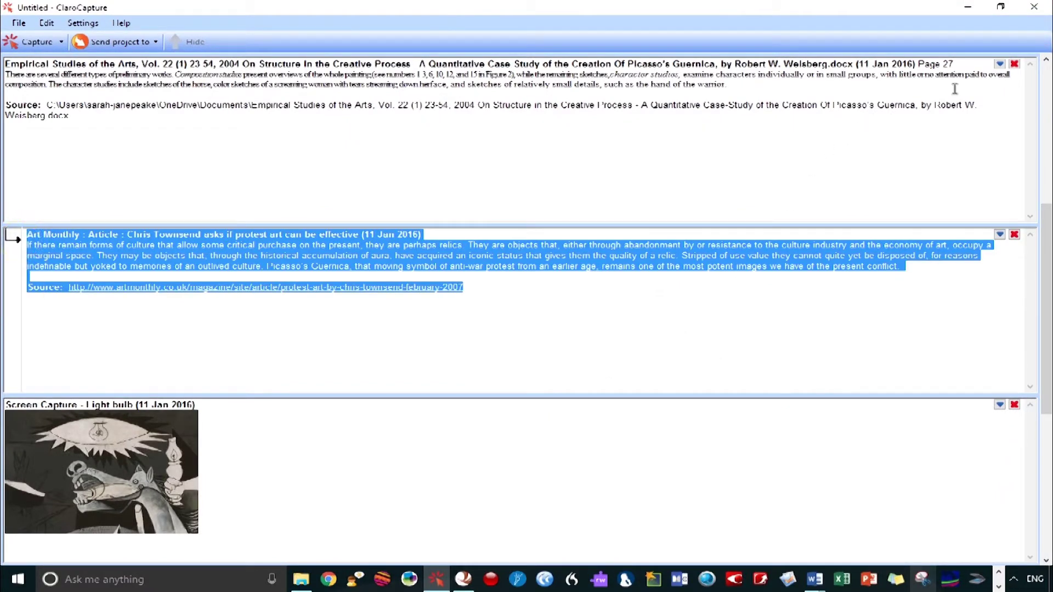
- Indent the Empirical Studies of the Arts capture and outdent it again
right_click(995, 67)
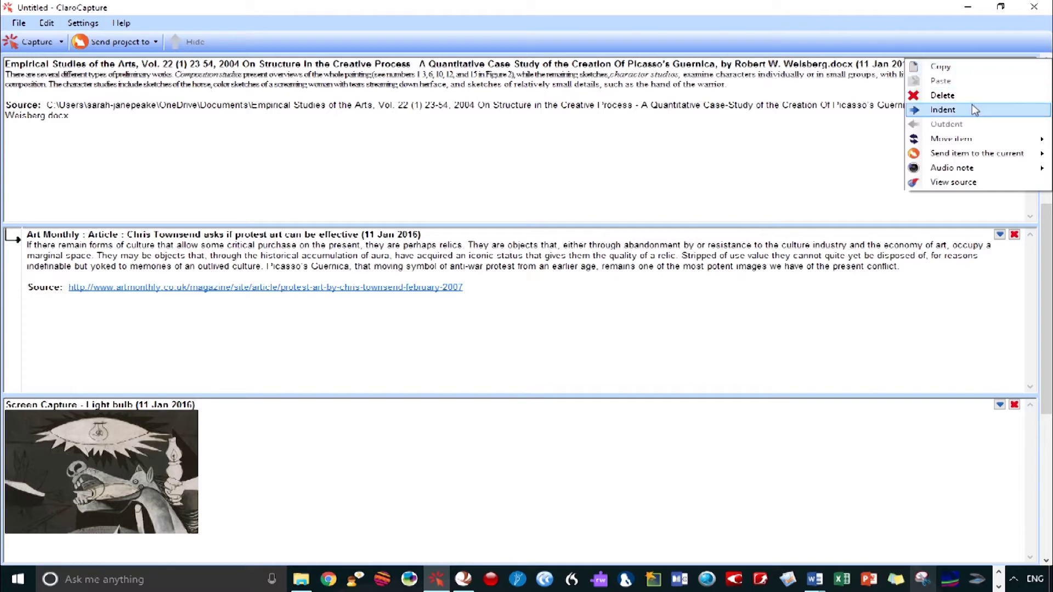
left_click(971, 111)
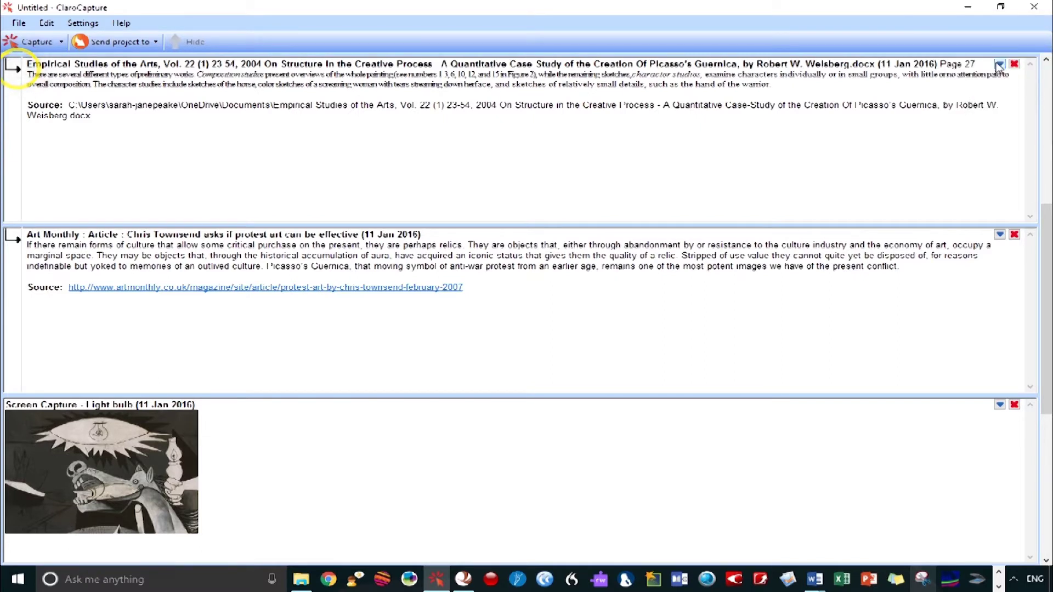
right_click(408, 123)
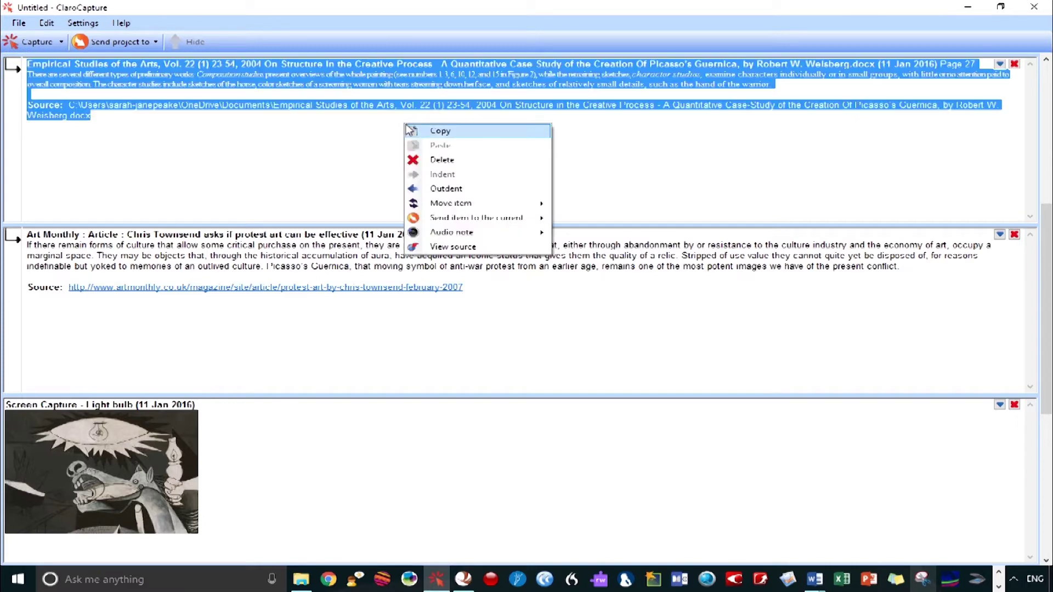
left_click(478, 190)
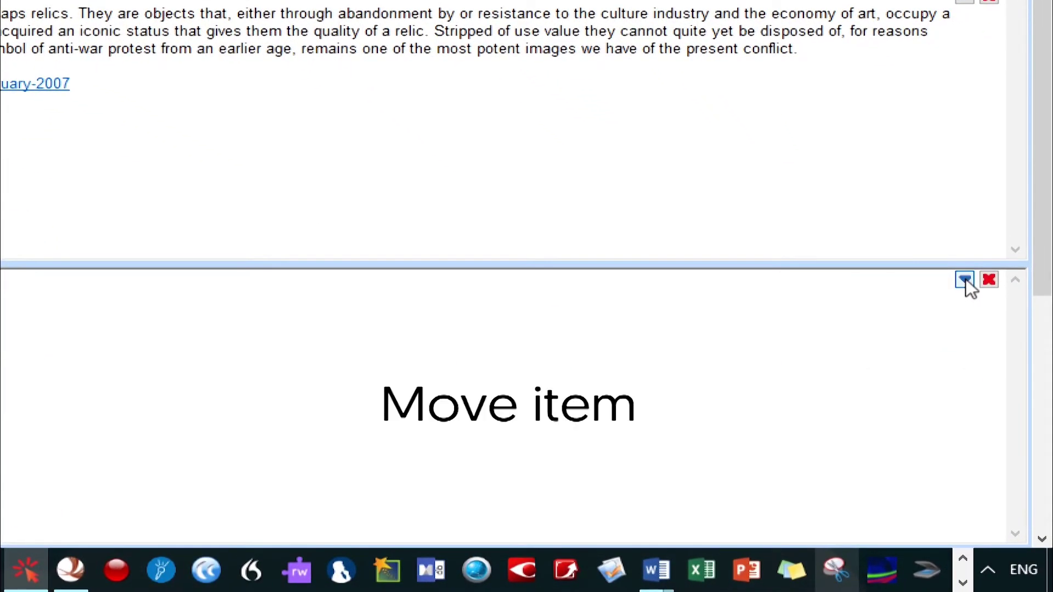
- Move the Light bulb screen capture to the top of the project
left_click(965, 280)
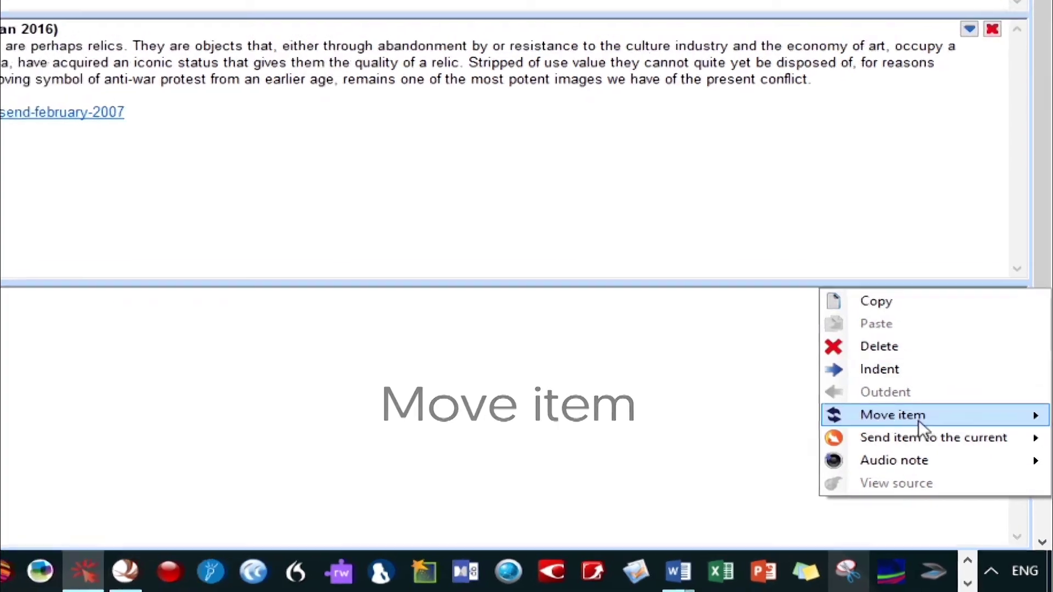
mouse_move(919, 420)
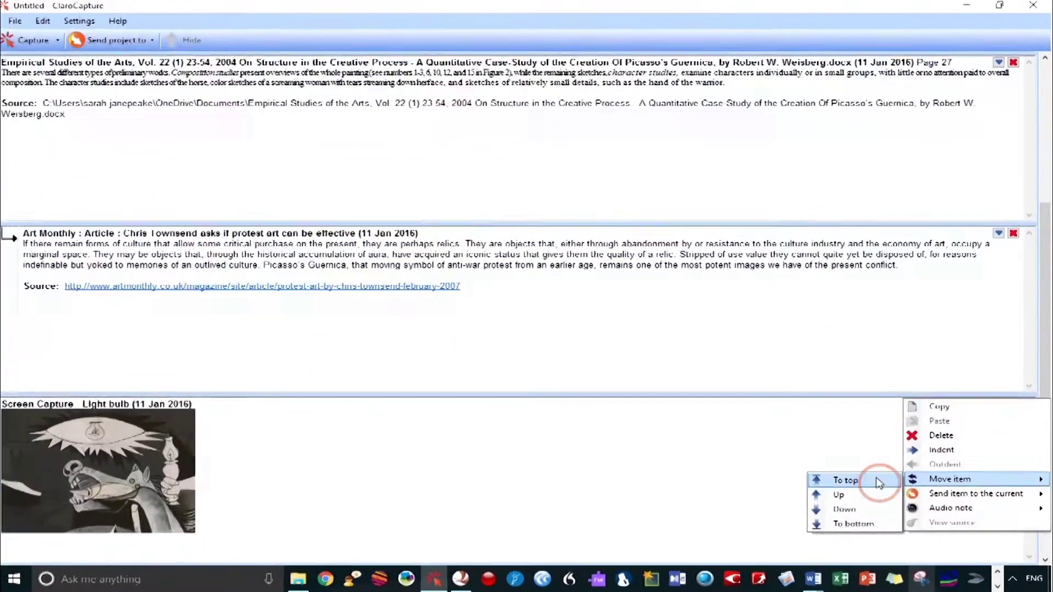
left_click(879, 482)
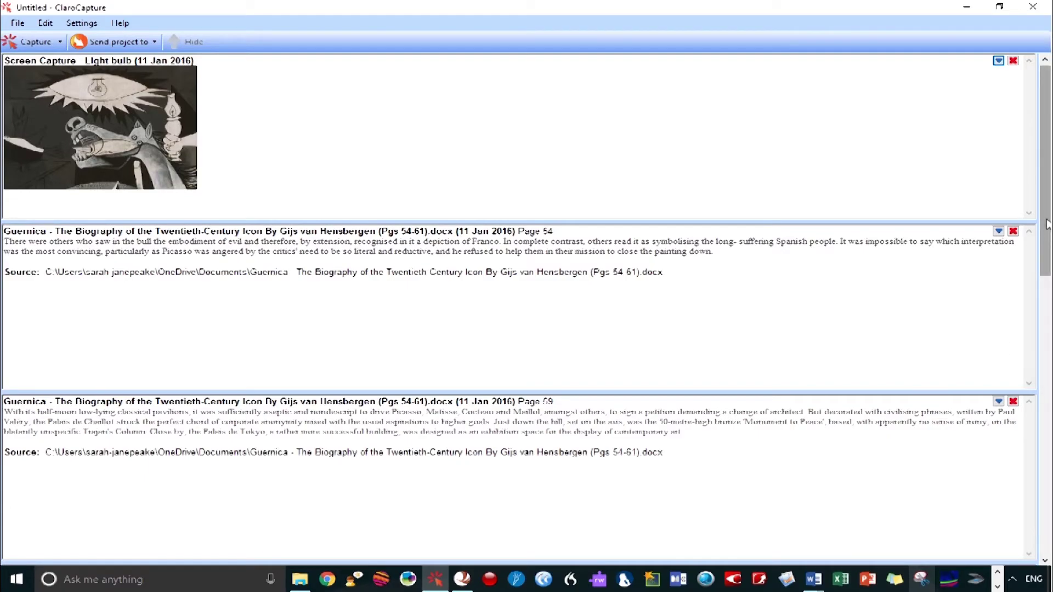
- Record an audio note on the Art Monthly protest art capture and play it back
left_click_drag(1047, 224, 1033, 434)
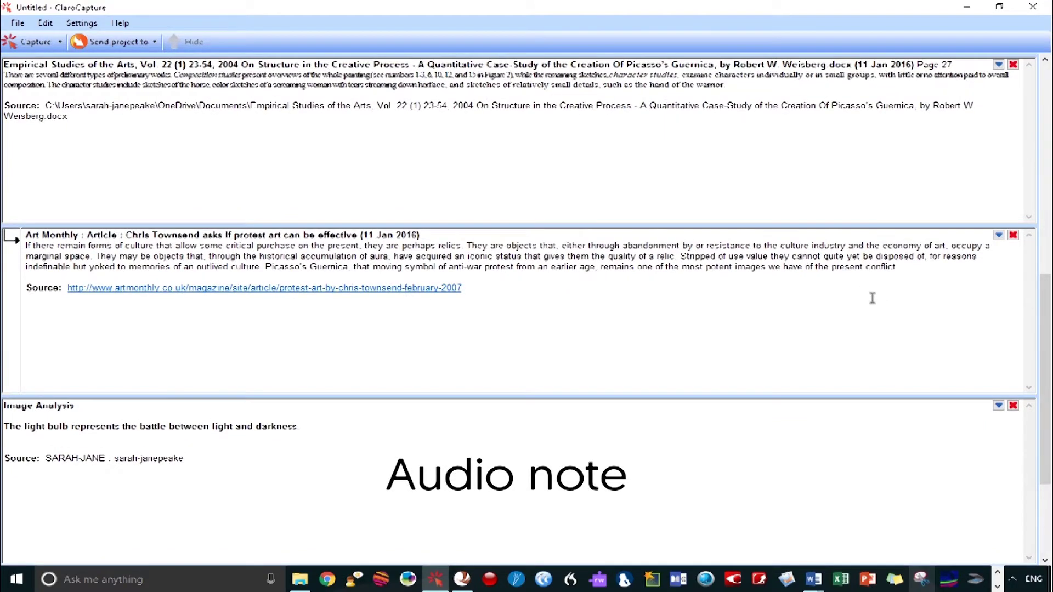
right_click(996, 235)
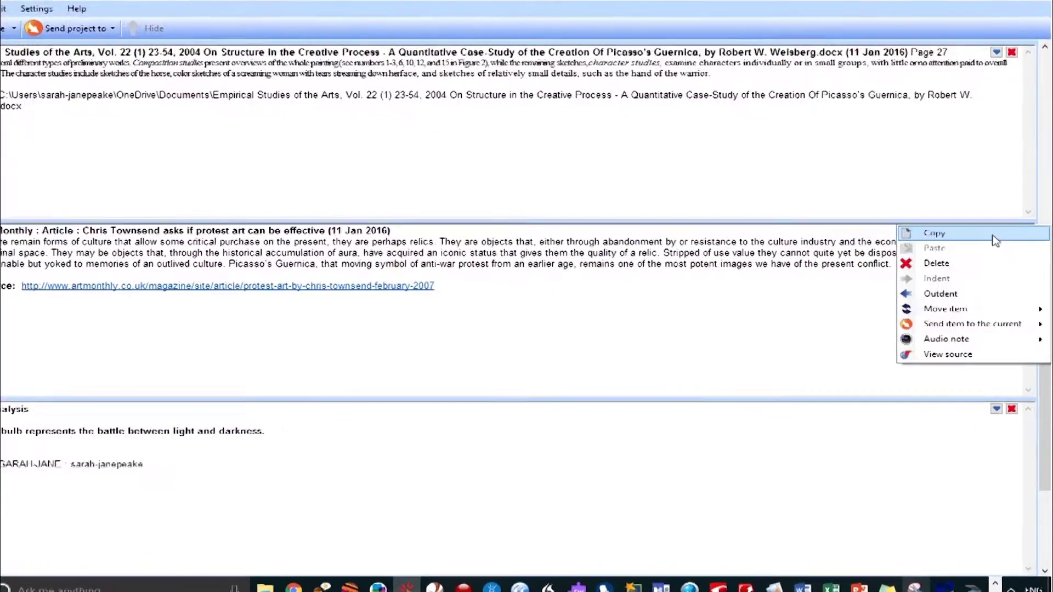
mouse_move(962, 337)
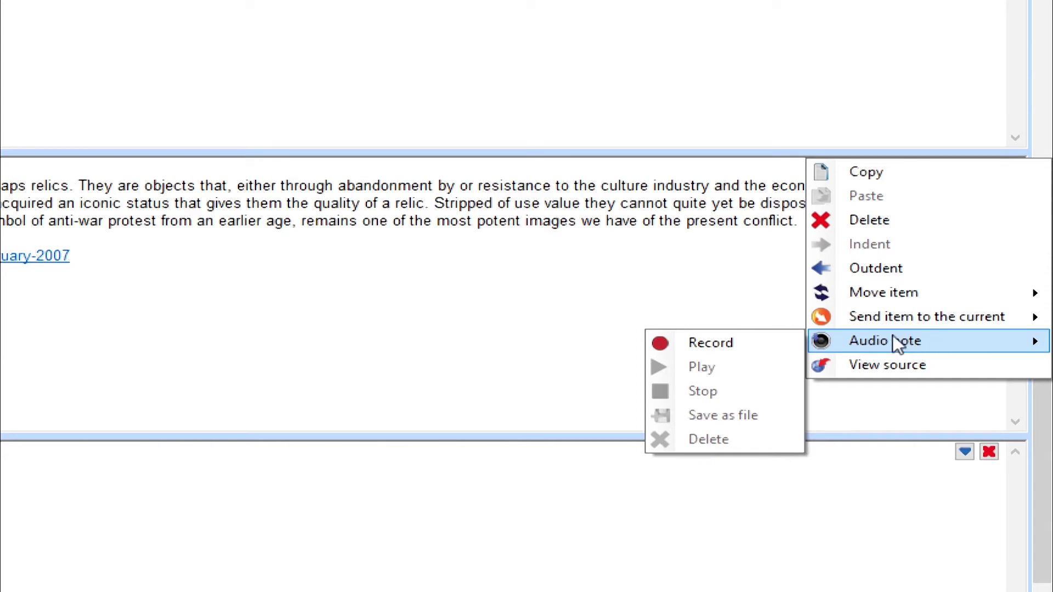
left_click(750, 346)
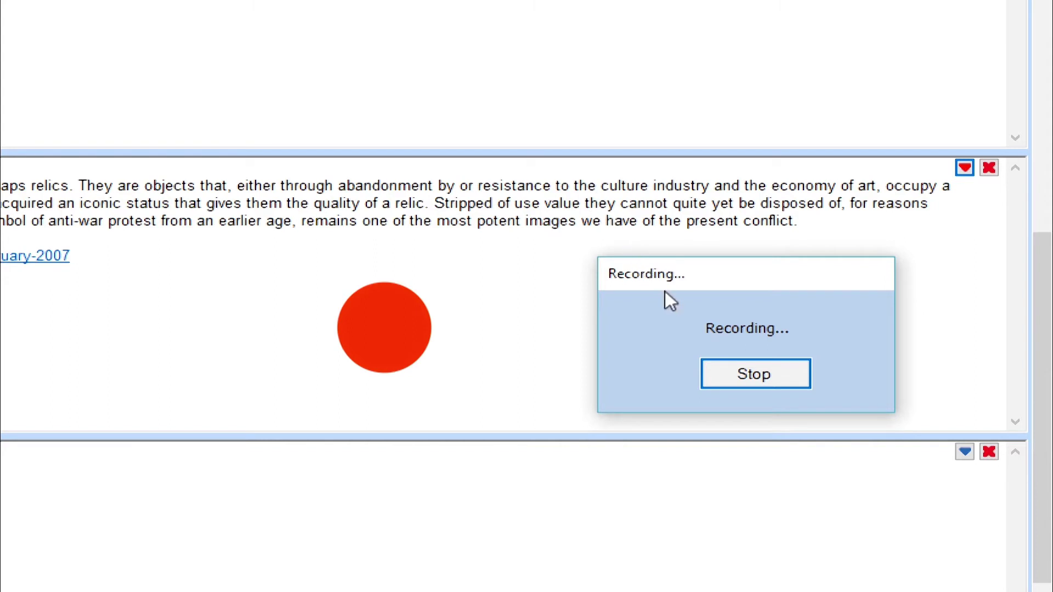
left_click(730, 373)
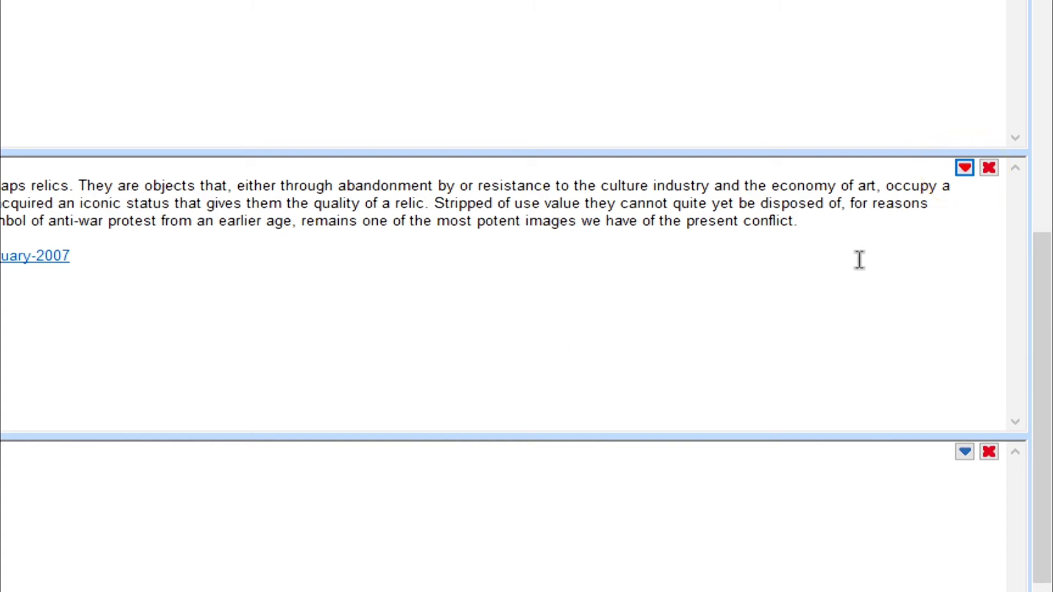
left_click(967, 170)
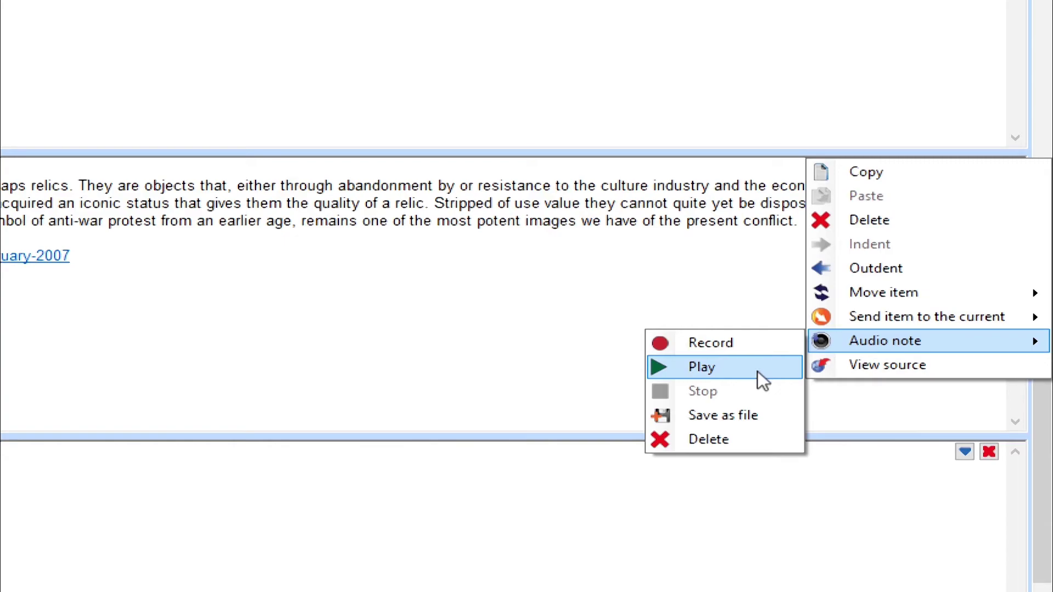
left_click(757, 370)
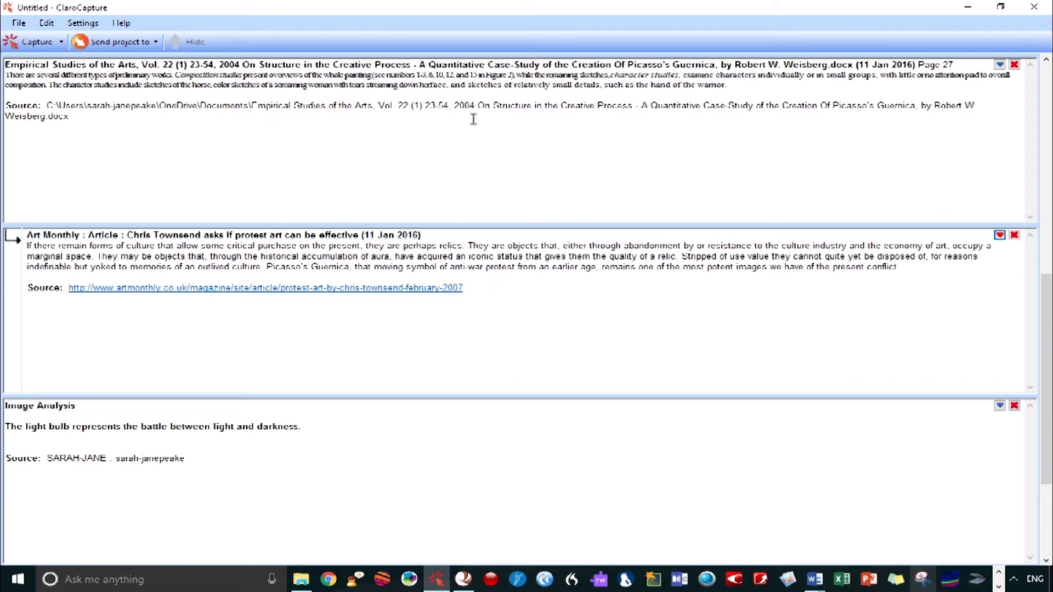
- View the original sources of the Empirical Studies of the Arts and Art Monthly captures
right_click(471, 95)
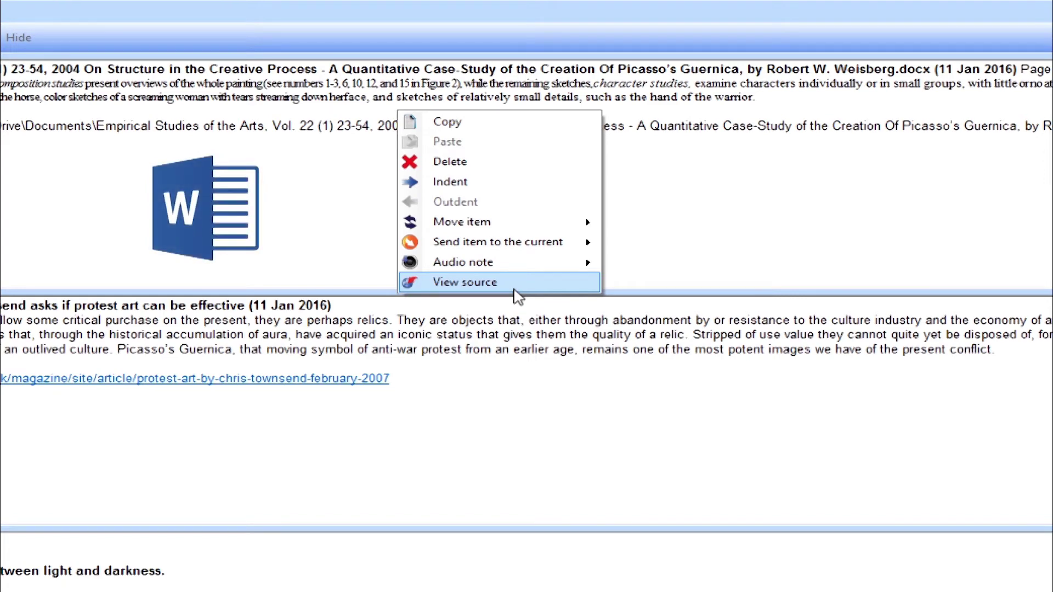
left_click(466, 371)
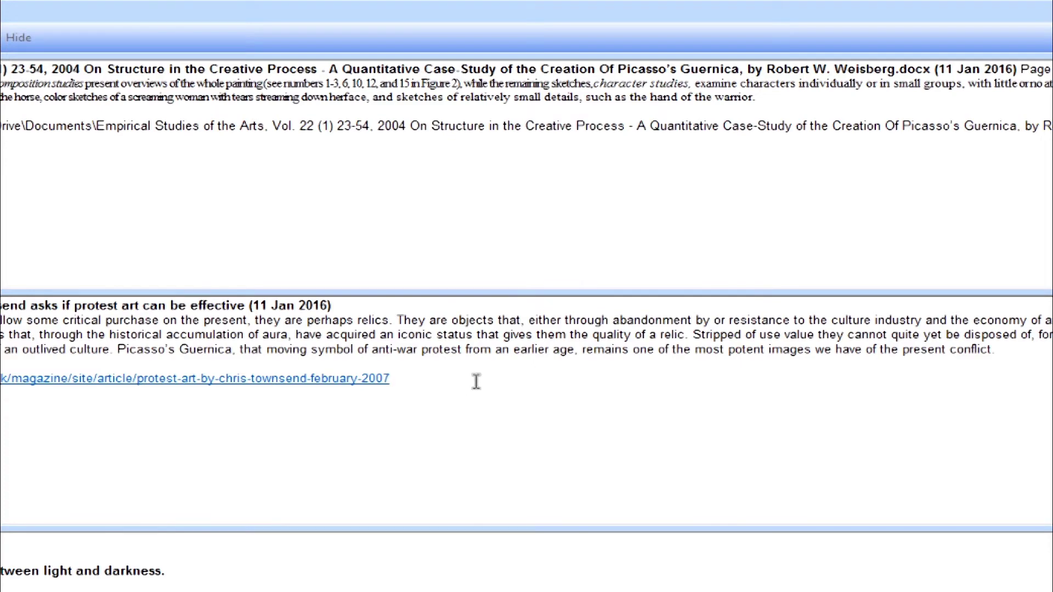
right_click(476, 381)
left_click(554, 554)
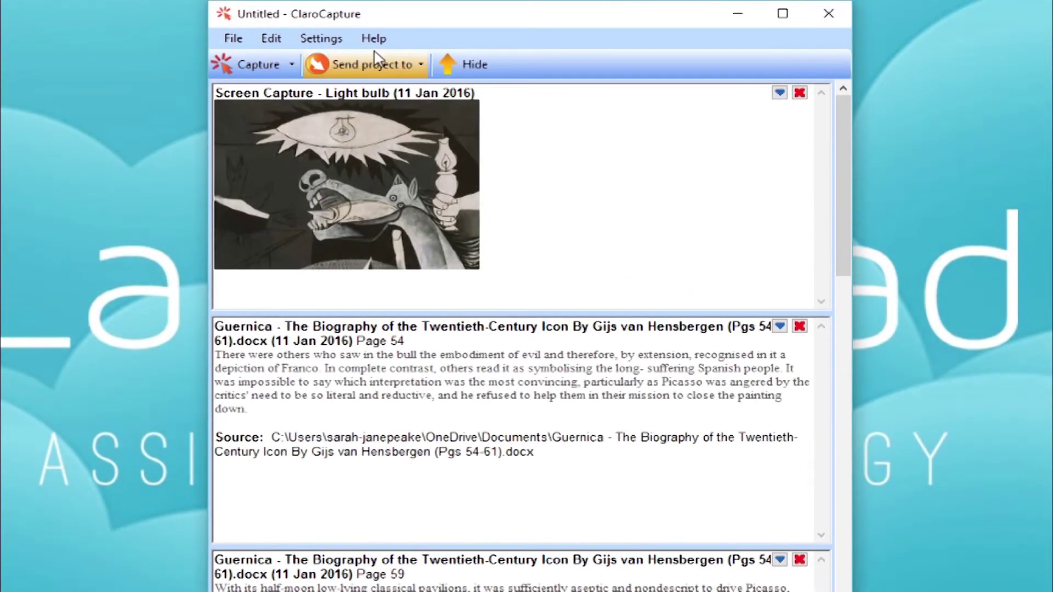
- Save the project in the ClaroCapture Projects folder as "Research on Picasso's Guernica.ccp"
left_click(241, 43)
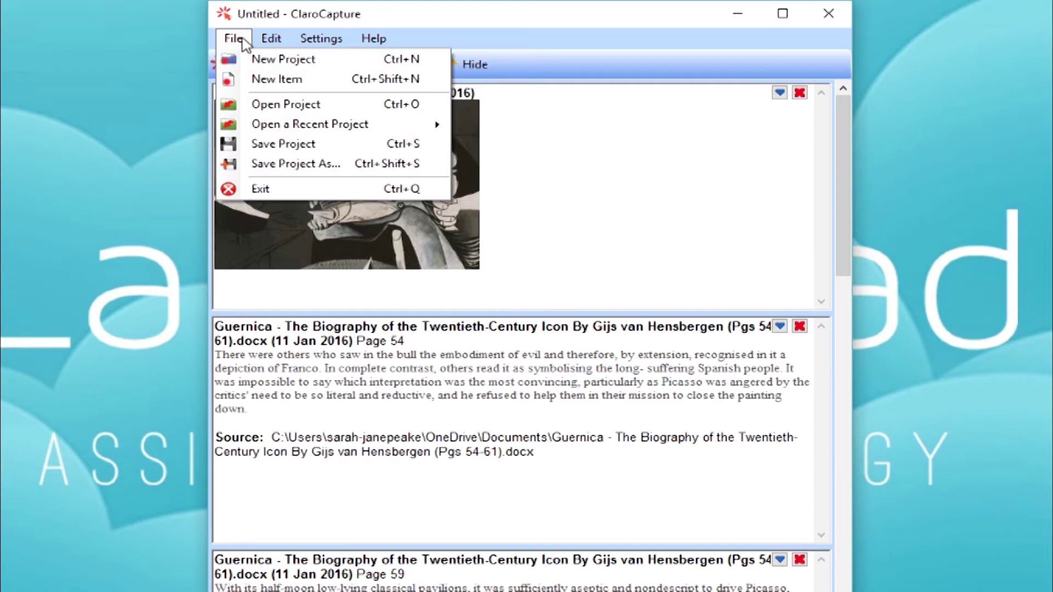
left_click(264, 144)
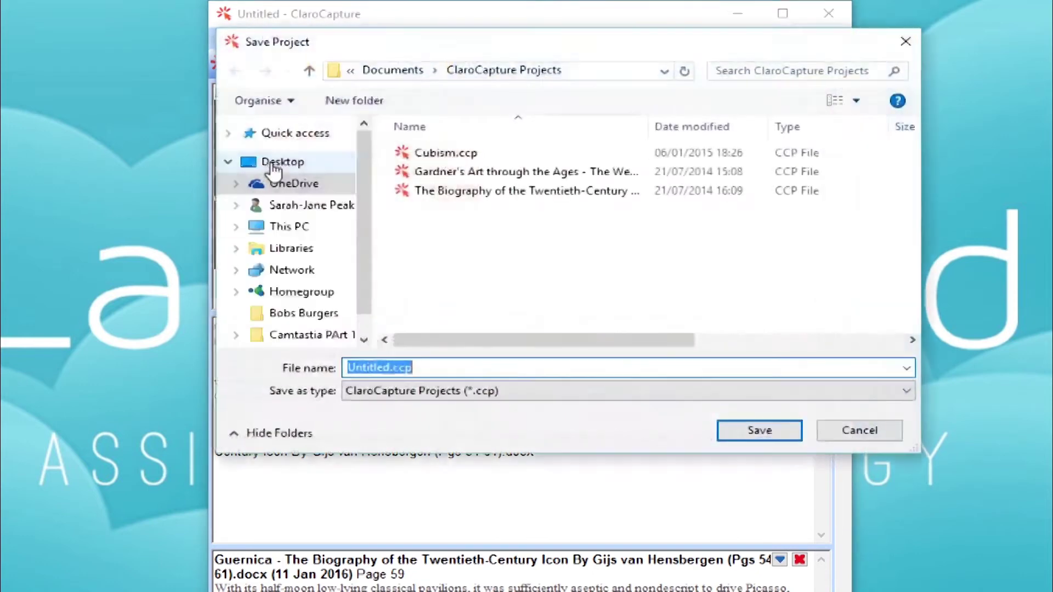
left_click(392, 366)
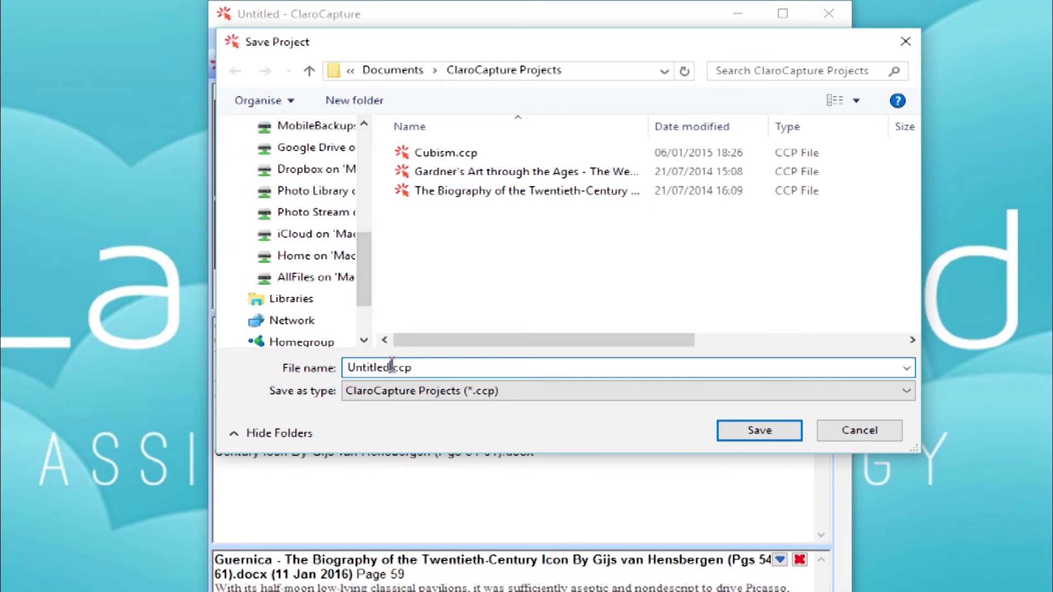
double_click(392, 366)
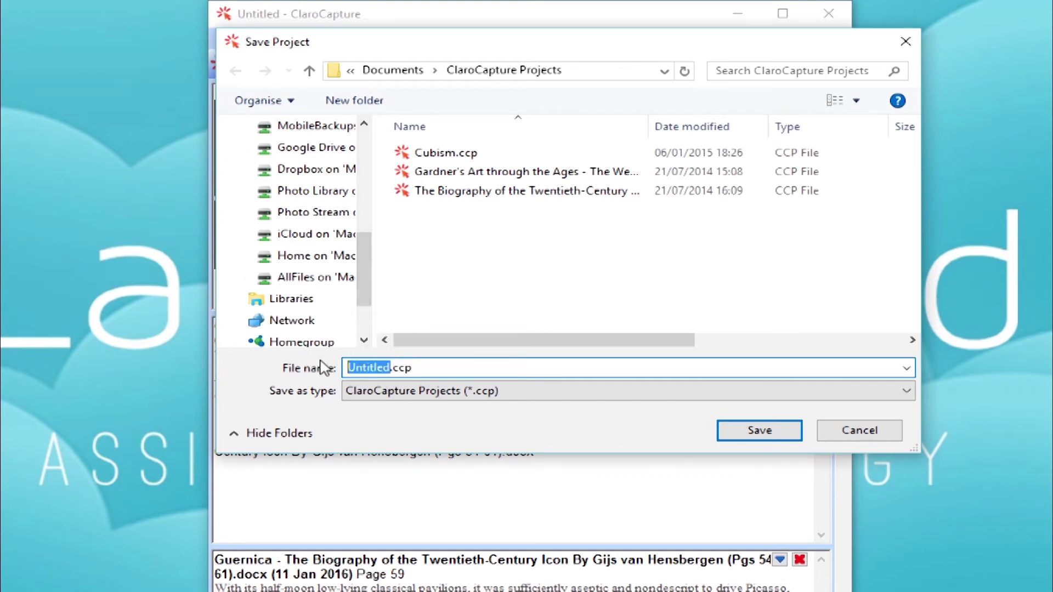
type("R")
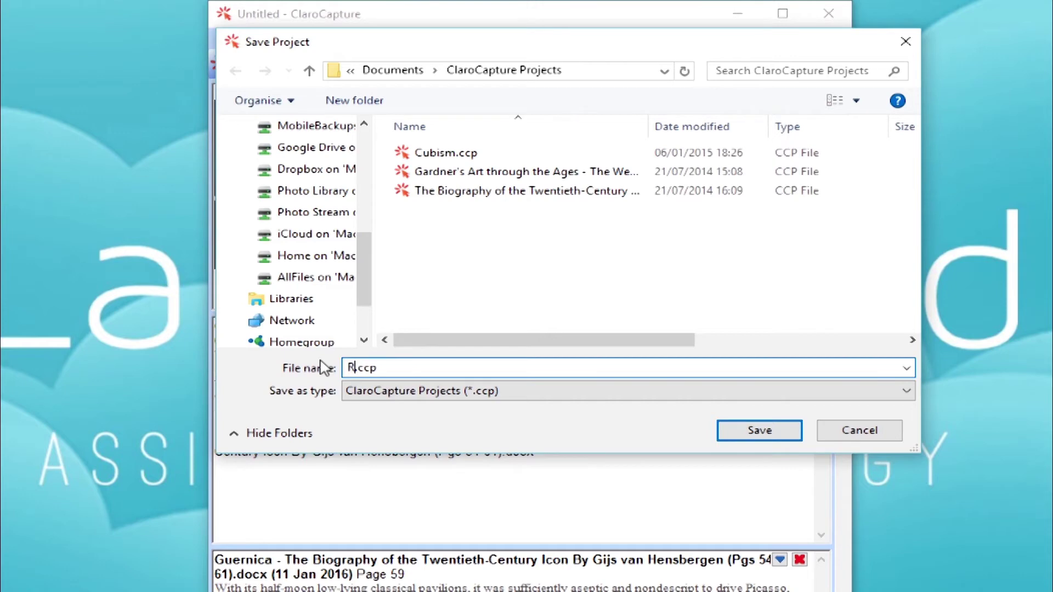
type("esearch on Pi")
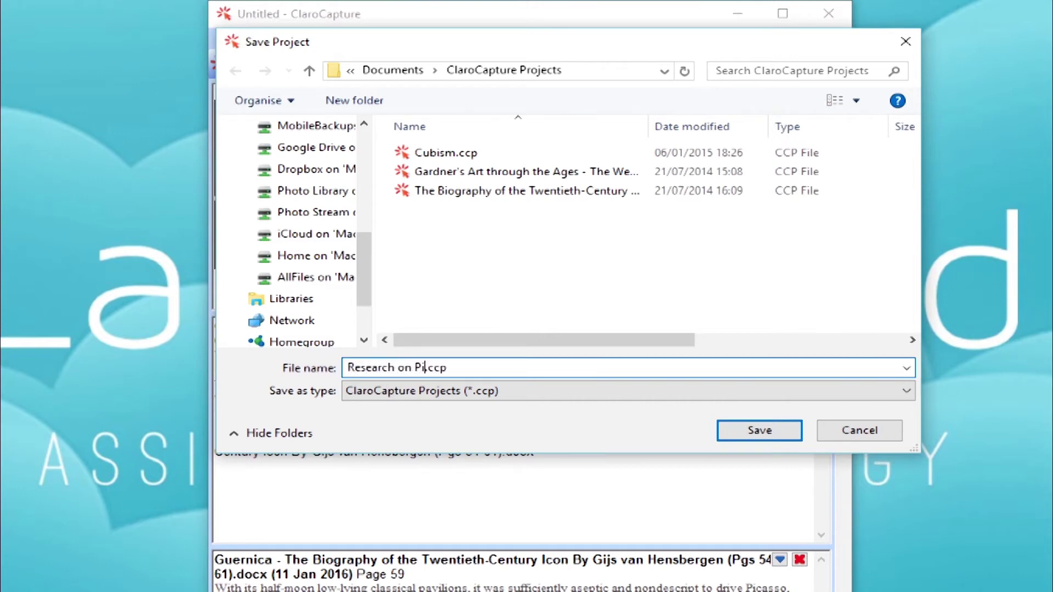
type("casso's Guernica")
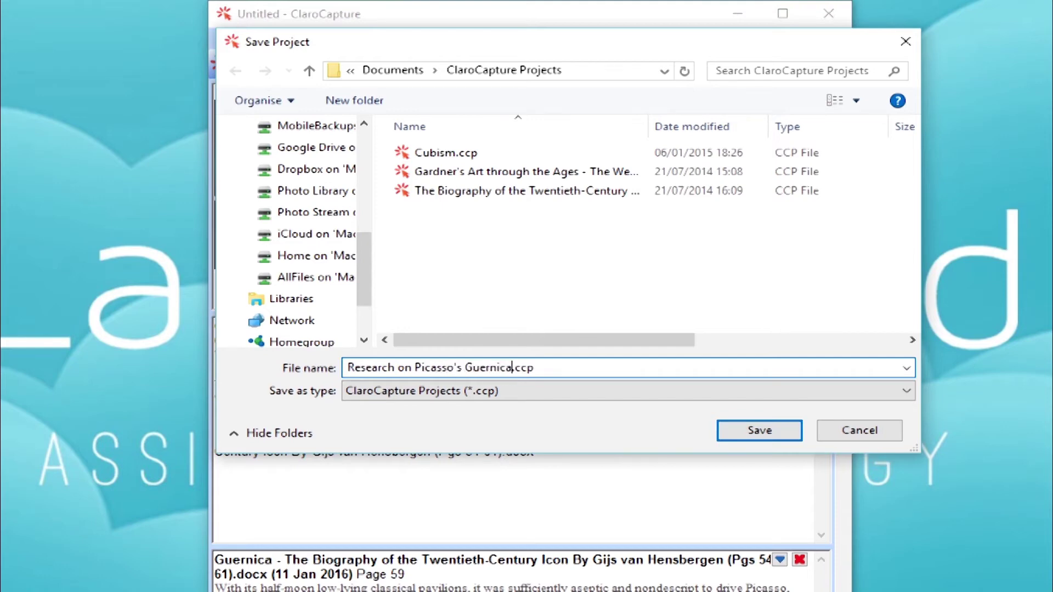
left_click(744, 428)
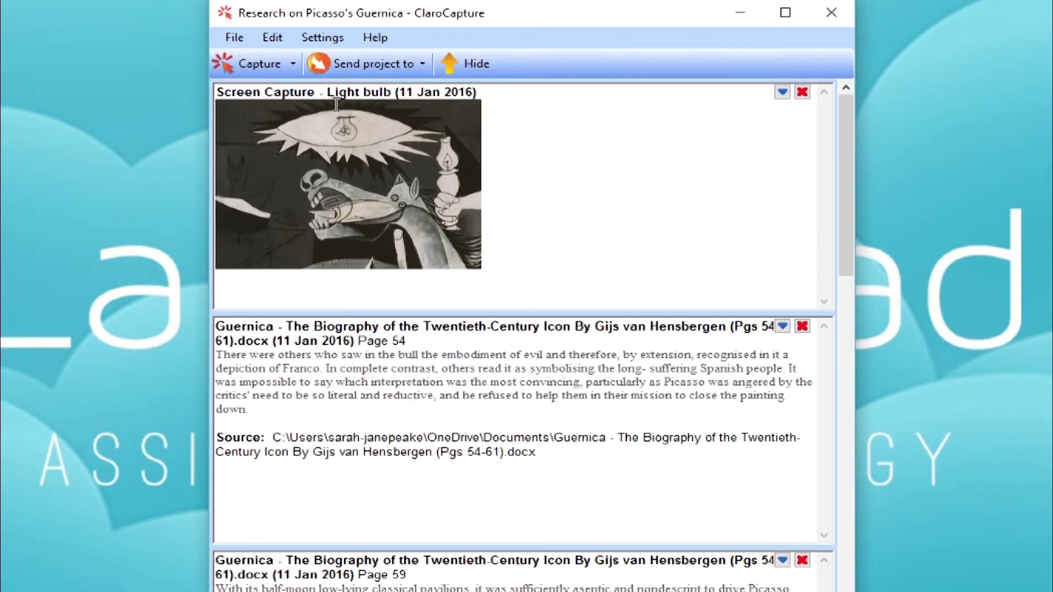
- Turn on bibliography creation for Word exports, and send the project to Microsoft Word with the capture list collapsed
left_click(329, 36)
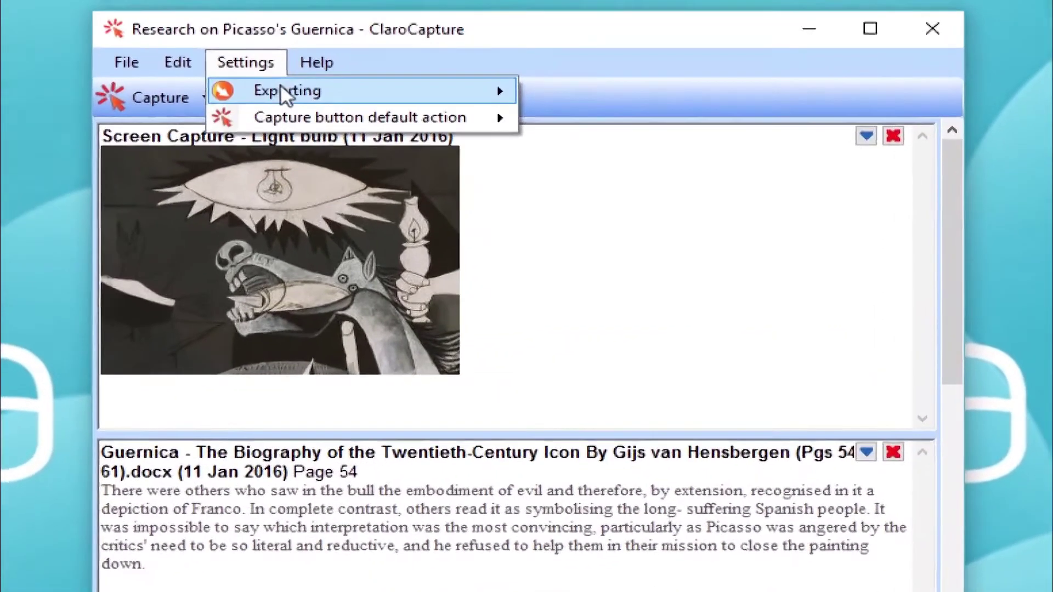
mouse_move(415, 60)
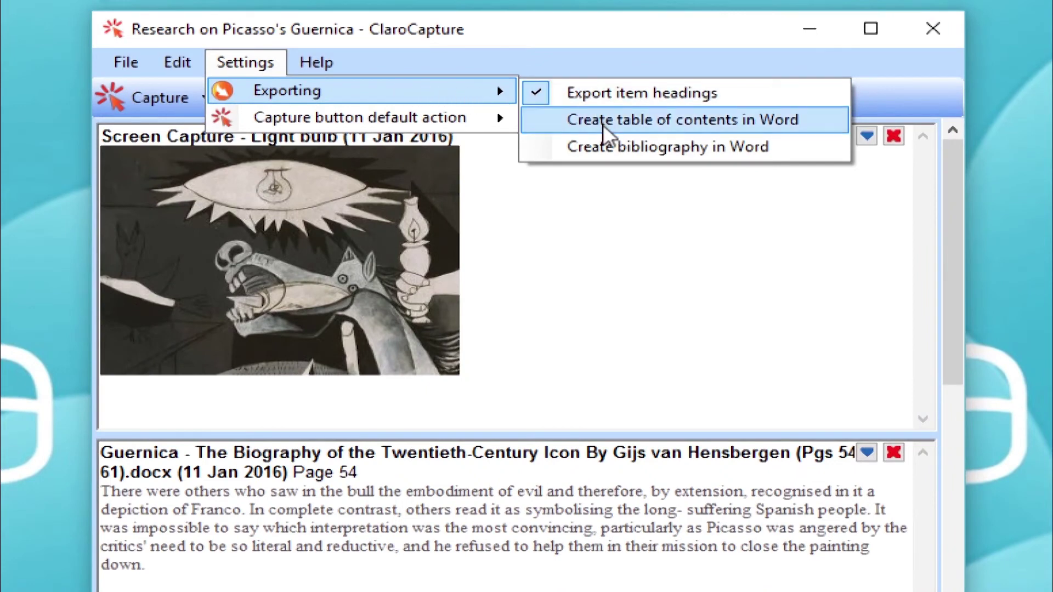
left_click(786, 147)
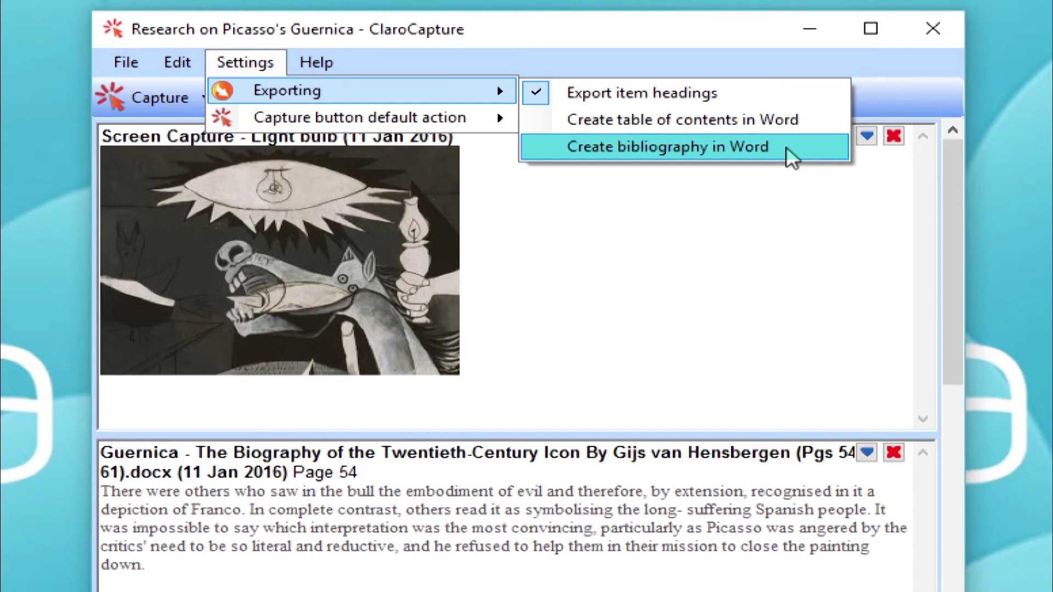
left_click(786, 147)
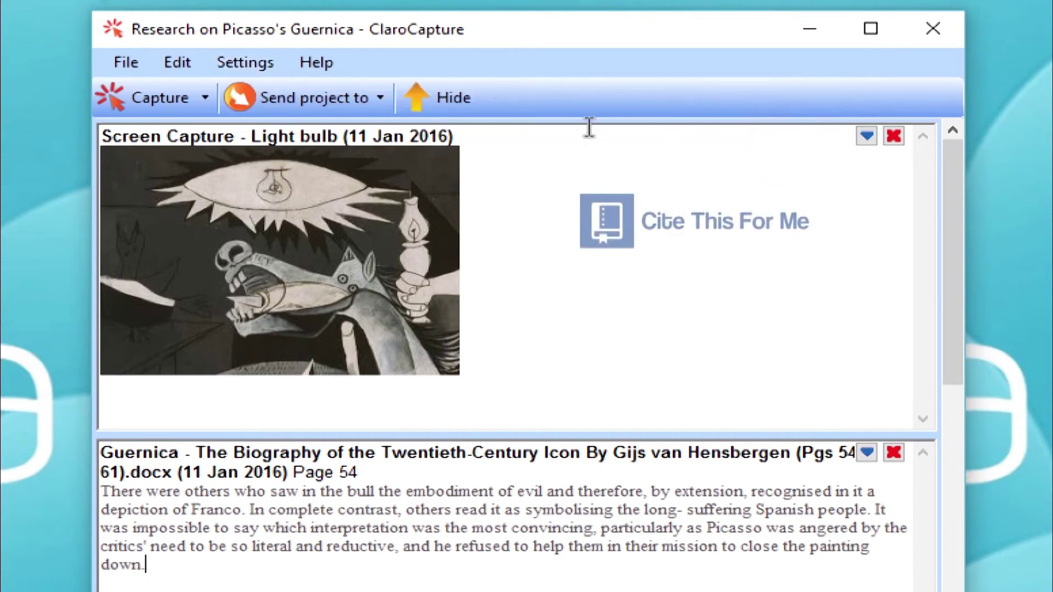
left_click(378, 99)
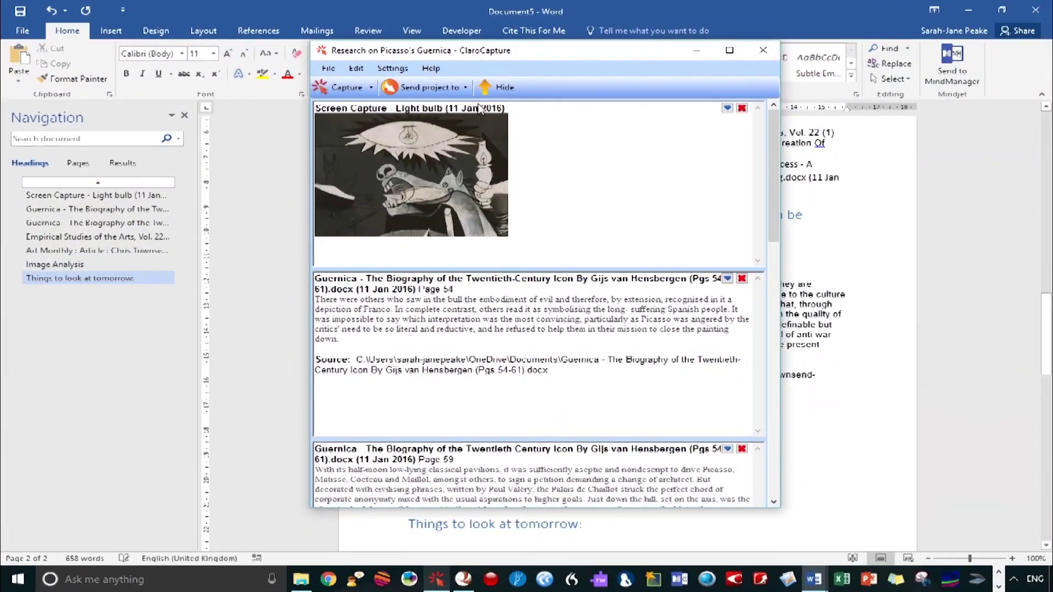
left_click(494, 87)
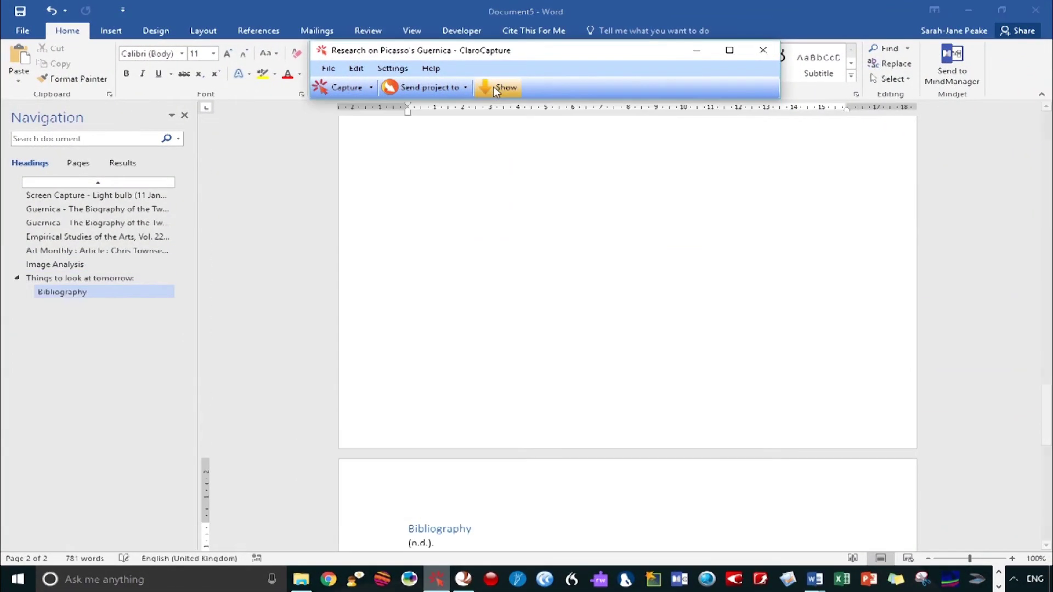
- Examine the exported Word document's Light bulb, Guernica biography, Empirical Studies and Bibliography sections, and return to the title
left_click(74, 196)
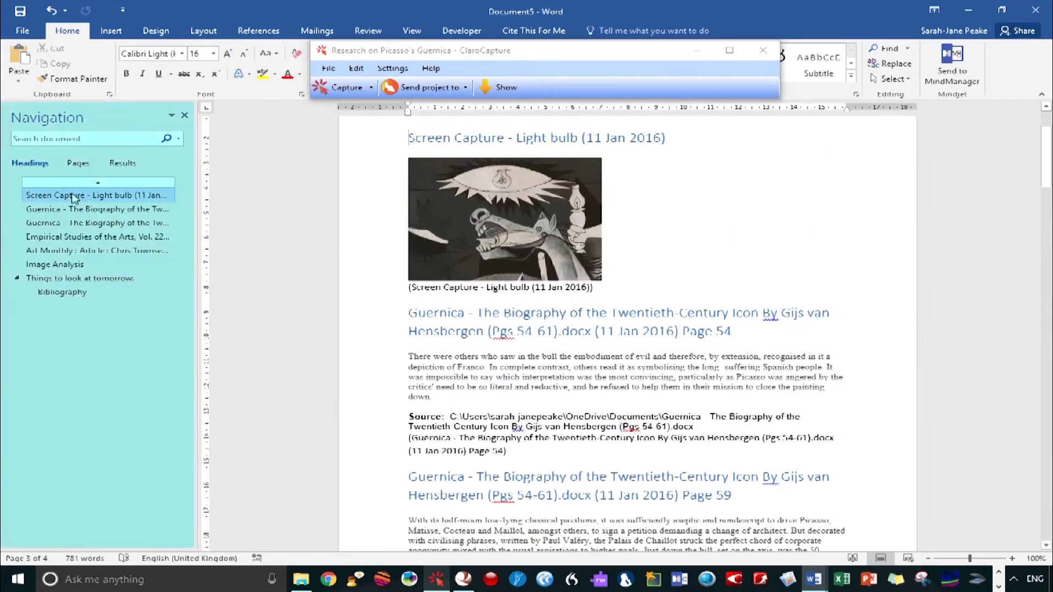
left_click(103, 212)
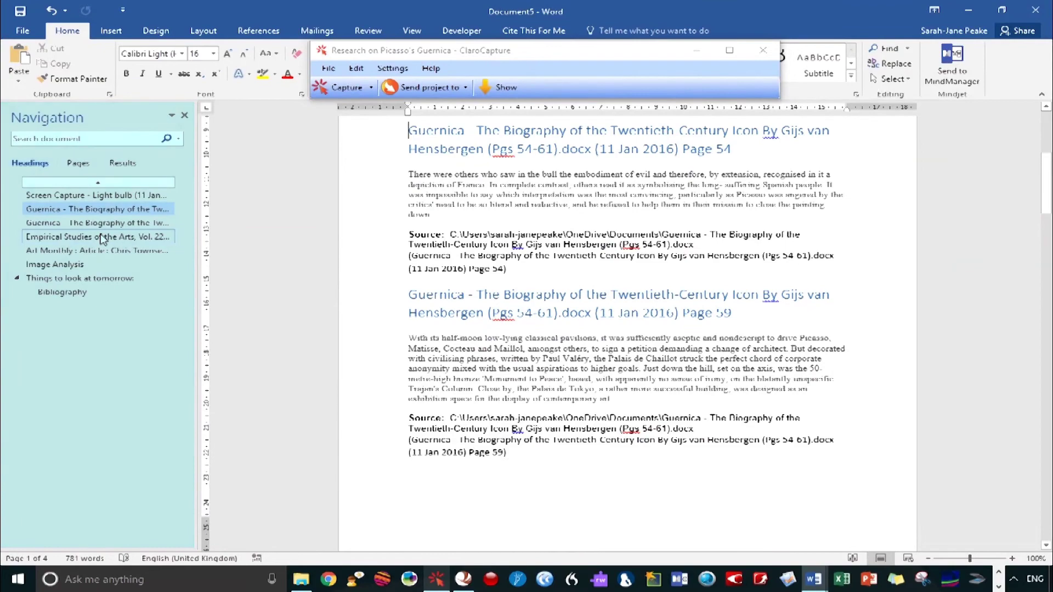
left_click(102, 238)
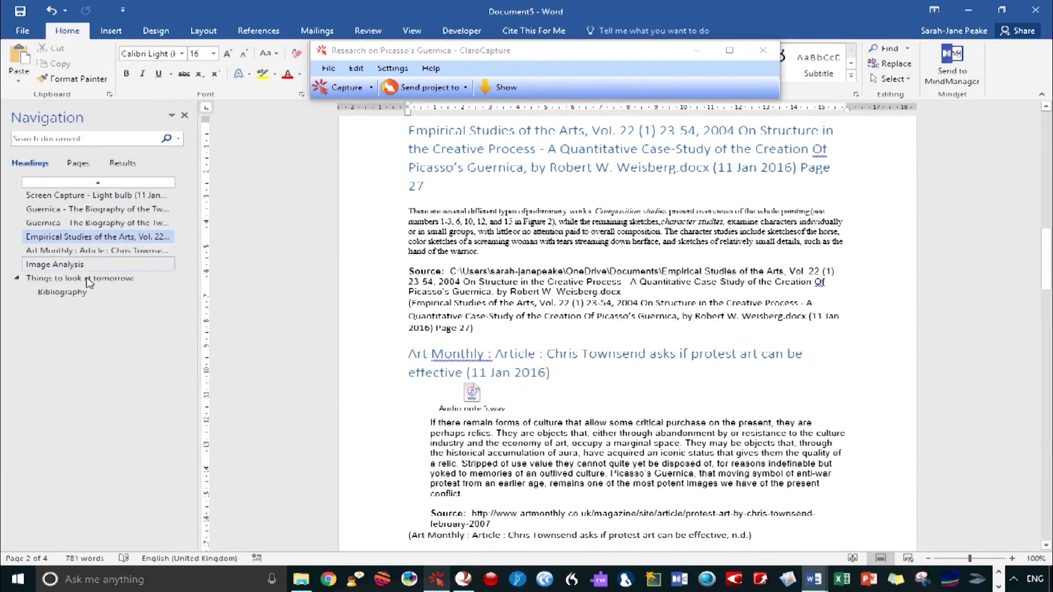
left_click(78, 293)
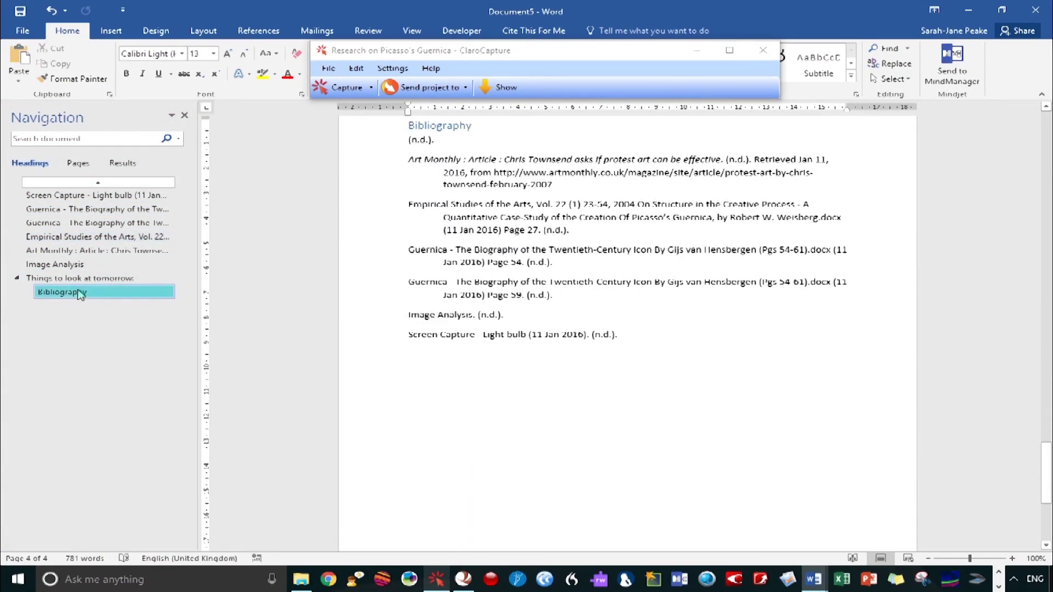
left_click_drag(1049, 491, 1048, 143)
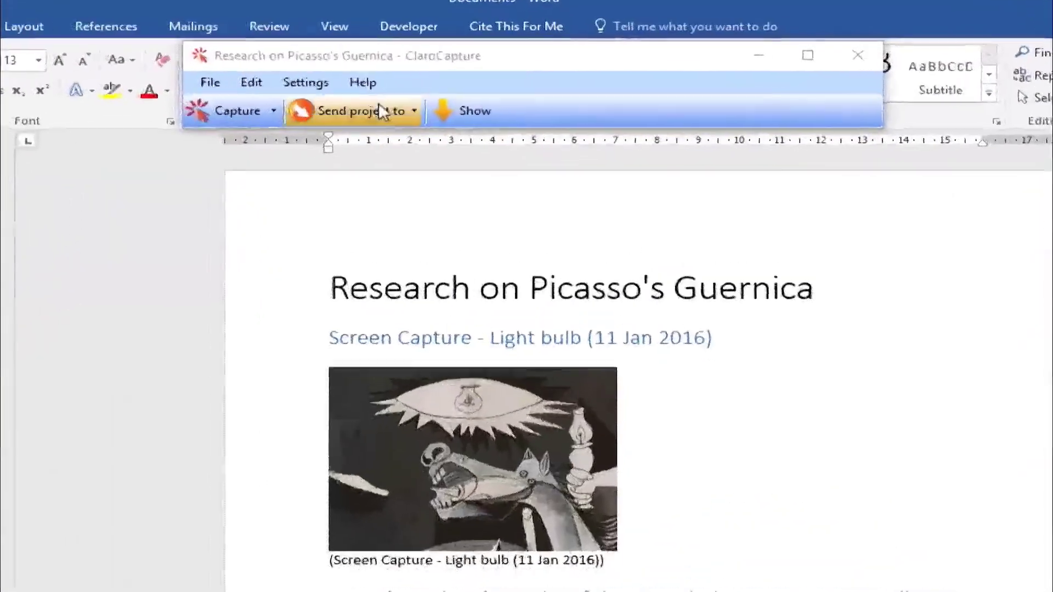
- Send the project to Microsoft PowerPoint and view the Light bulb and Guernica biography page 54 slides
left_click(384, 110)
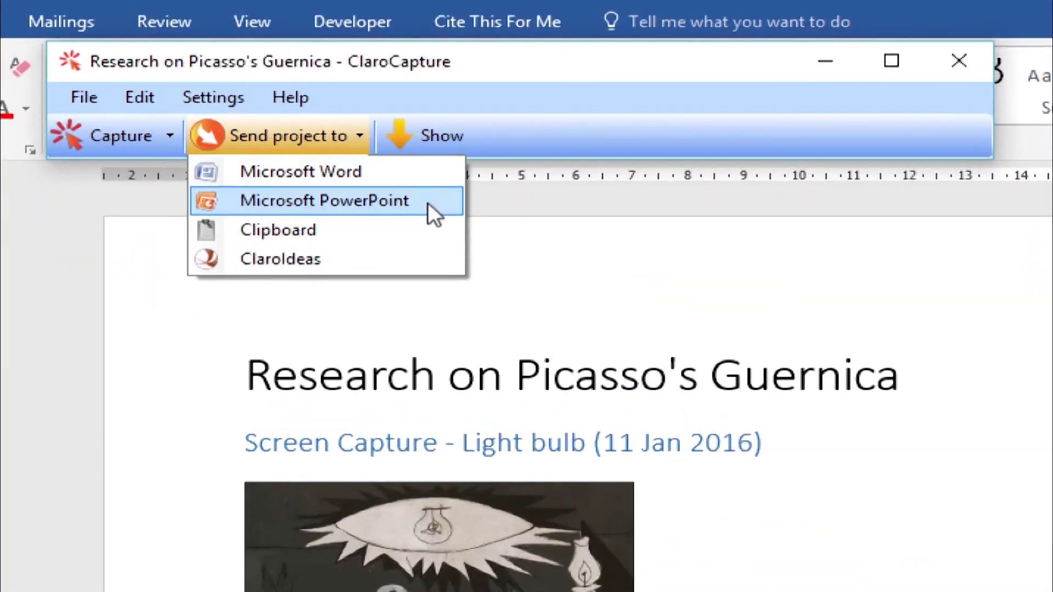
left_click(428, 203)
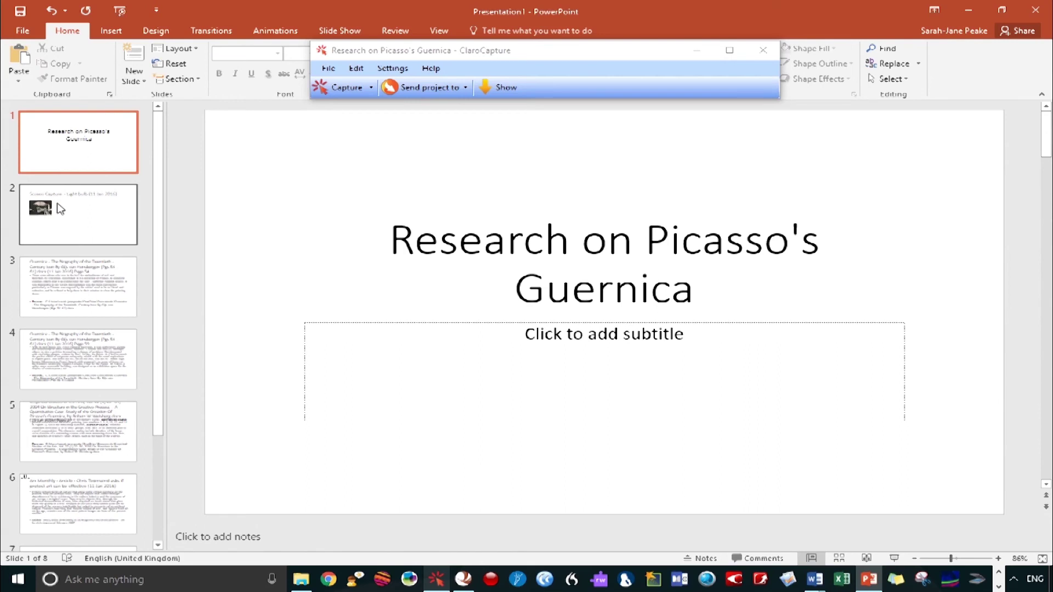
left_click(61, 209)
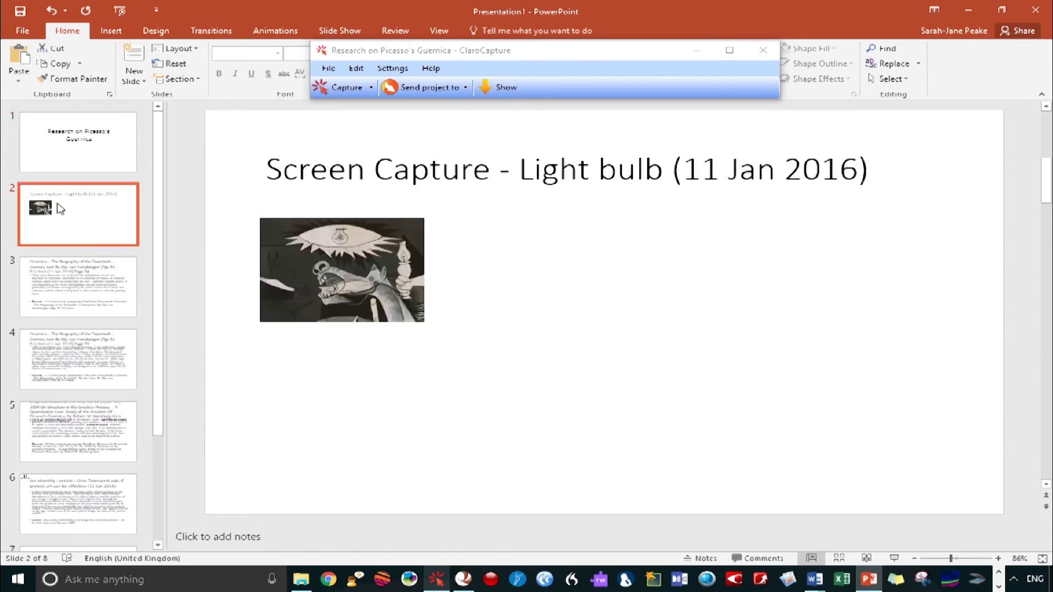
left_click(77, 279)
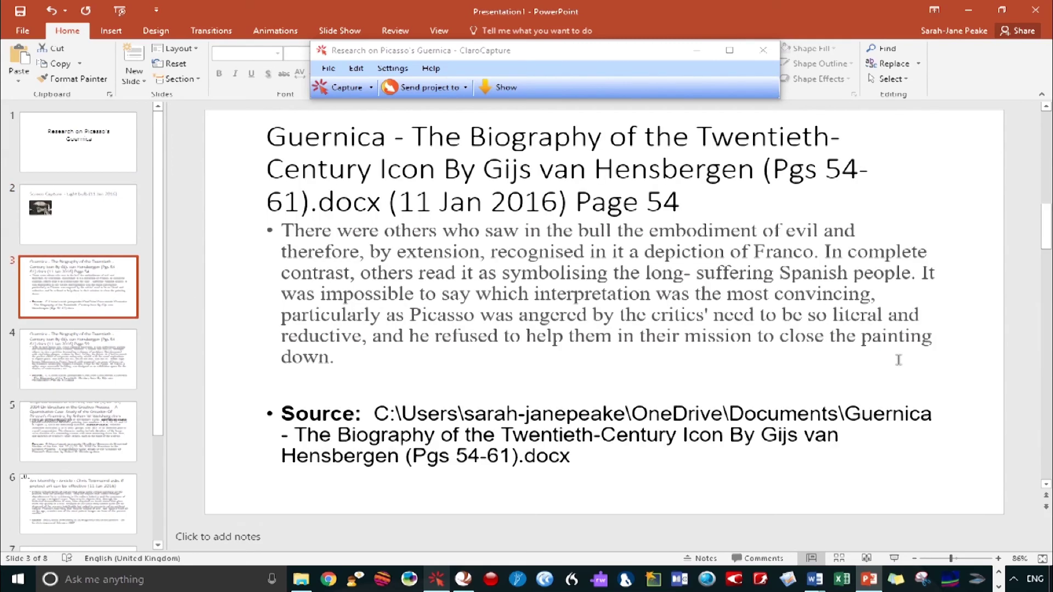